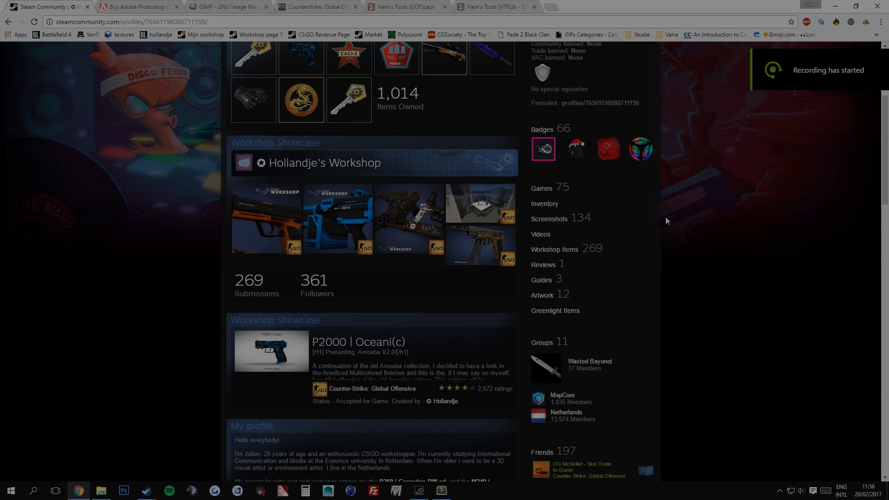
# - Scroll the Steam profile and open the '269 Submissions' list from the Workshop Showcase
pyautogui.scroll(-3, 665, 216)
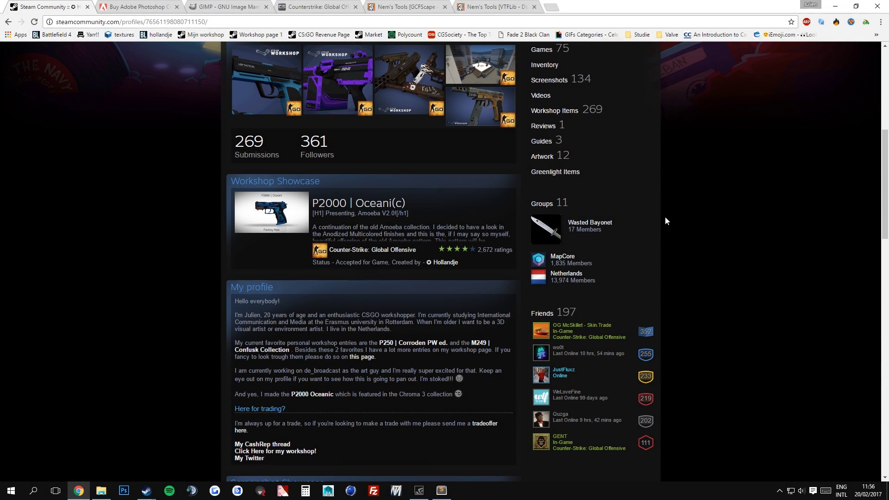
pyautogui.scroll(-2, 665, 216)
pyautogui.scroll(3, 664, 216)
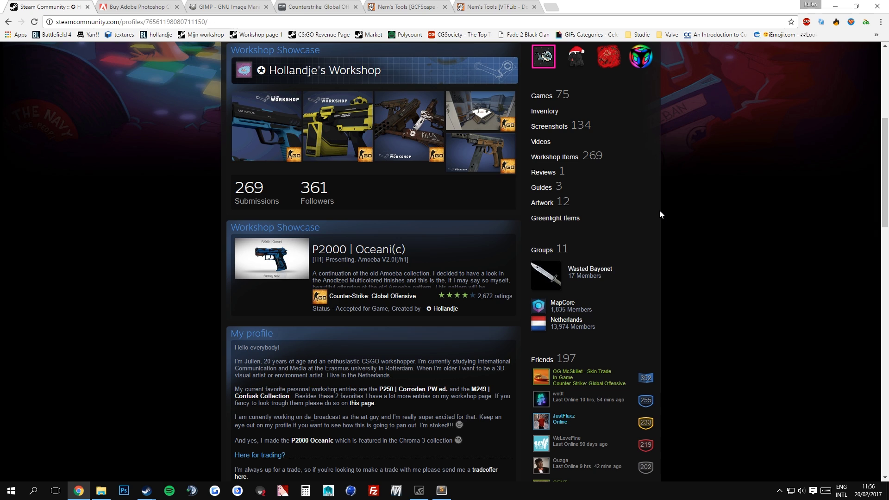
pyautogui.moveTo(411, 194)
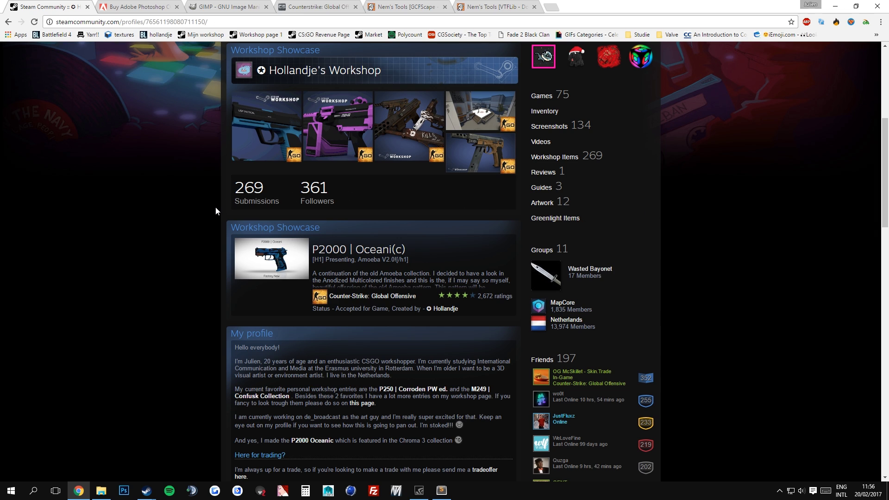
pyautogui.click(254, 200)
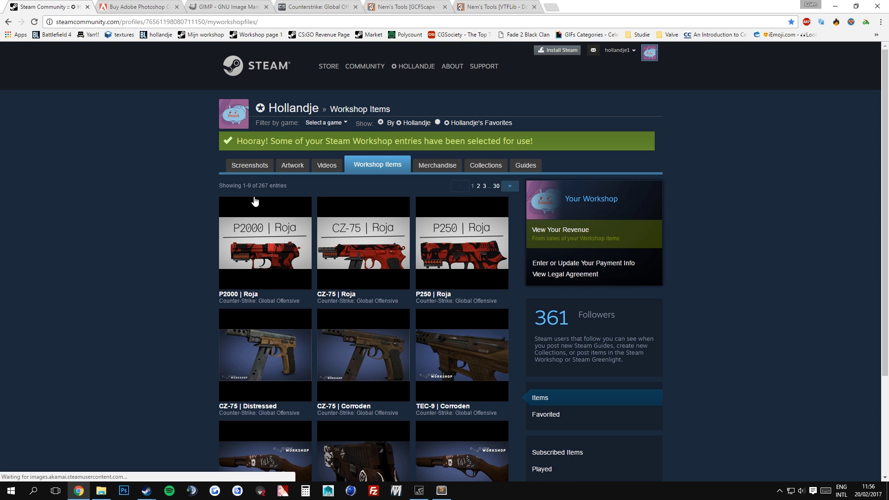
# - Scroll through the Workshop Items list of CS:GO weapon skins such as P2000 | Roja
pyautogui.scroll(-2, 257, 203)
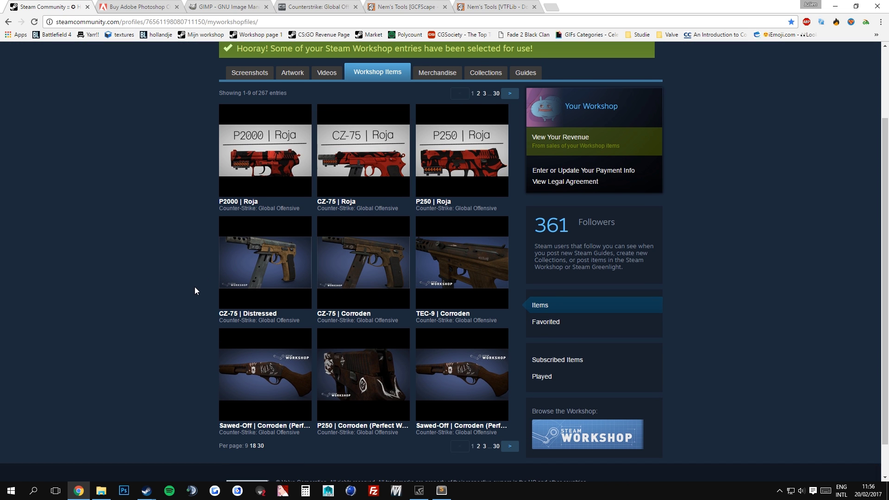
pyautogui.scroll(-1, 192, 281)
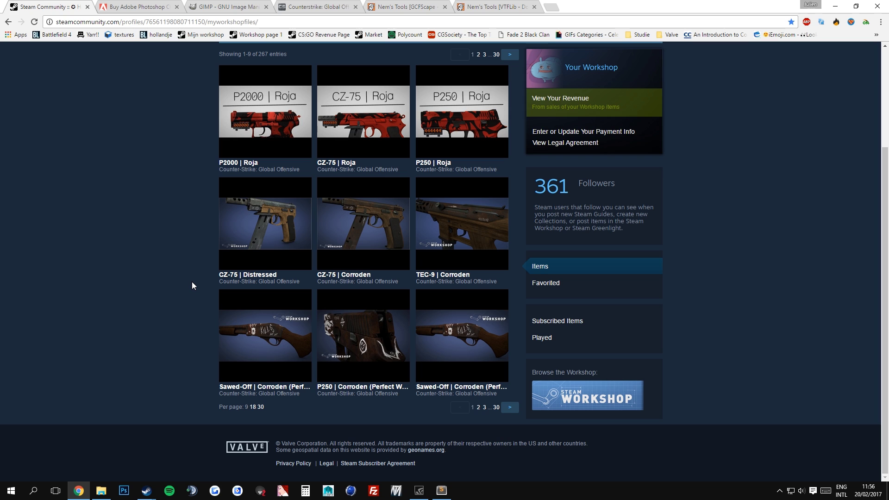
pyautogui.scroll(3, 192, 282)
pyautogui.scroll(-2, 192, 281)
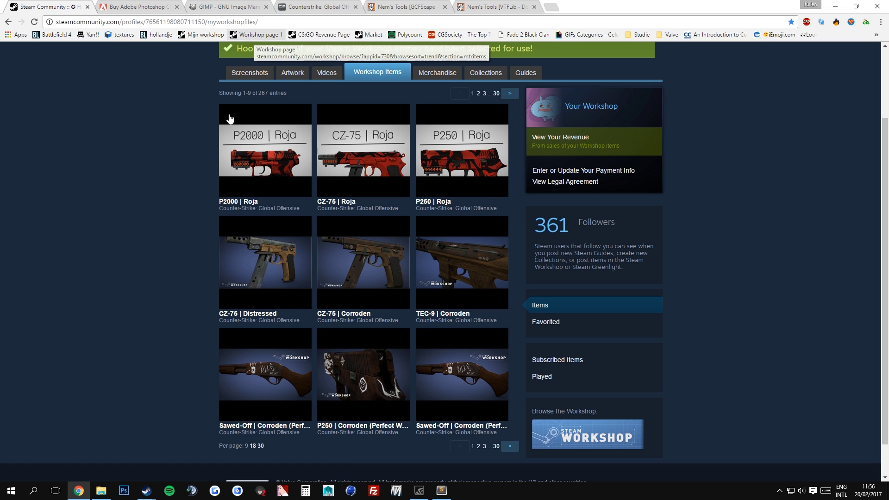
pyautogui.moveTo(493, 391)
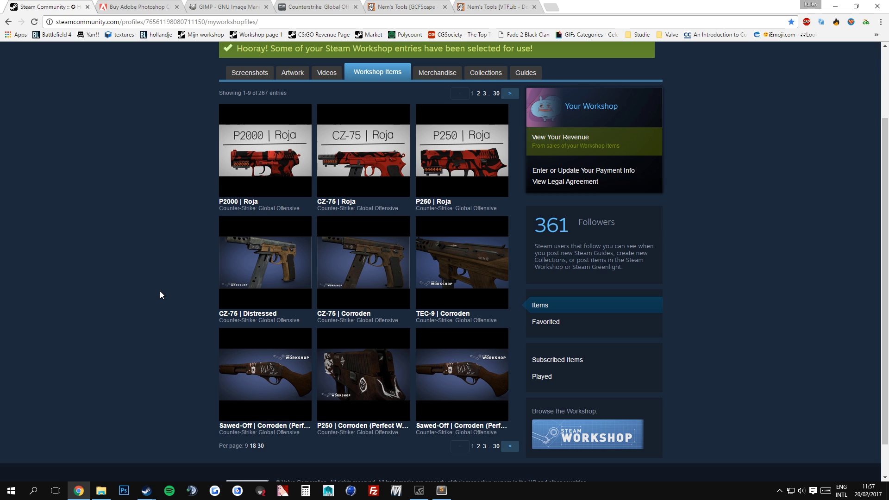
pyautogui.scroll(-2, 159, 290)
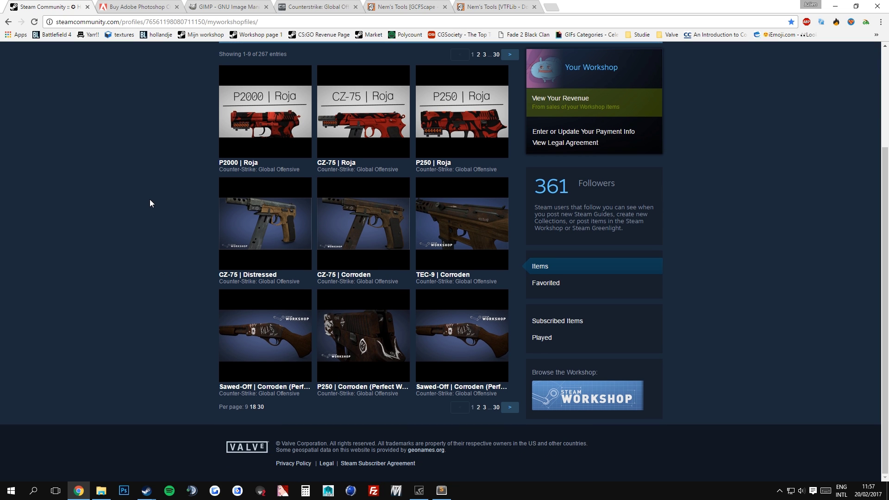
# - Switch to the Buy Adobe Photoshop tab and scroll to its features and US$19.99/mo plan
pyautogui.click(147, 6)
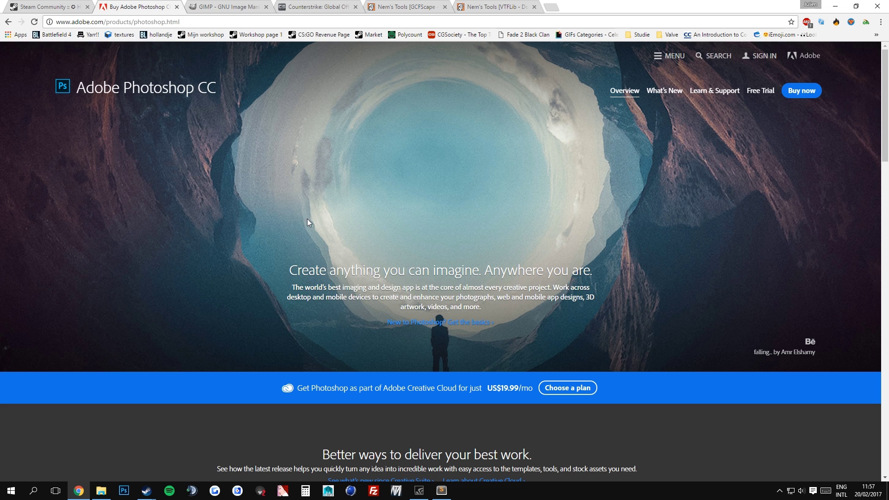
pyautogui.scroll(-3, 312, 220)
pyautogui.scroll(-3, 337, 226)
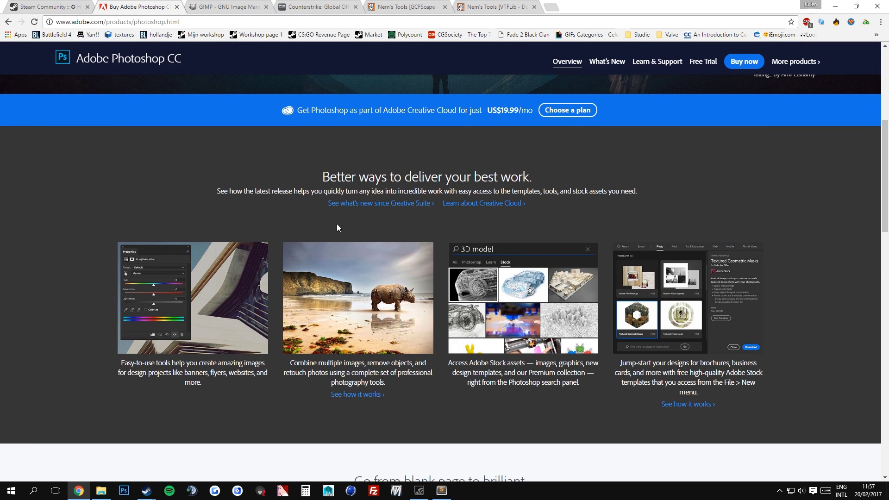
pyautogui.scroll(-3, 336, 227)
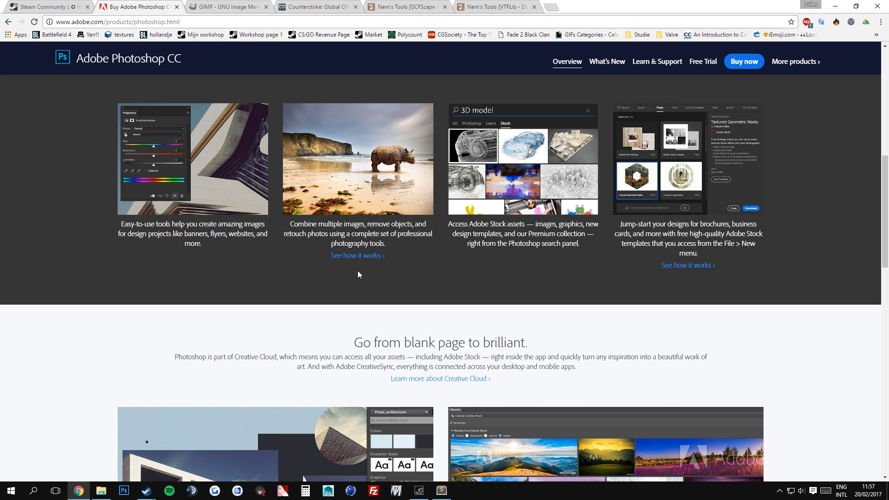
# - Switch to the gimp.org tab and briefly scroll its home page
pyautogui.click(222, 7)
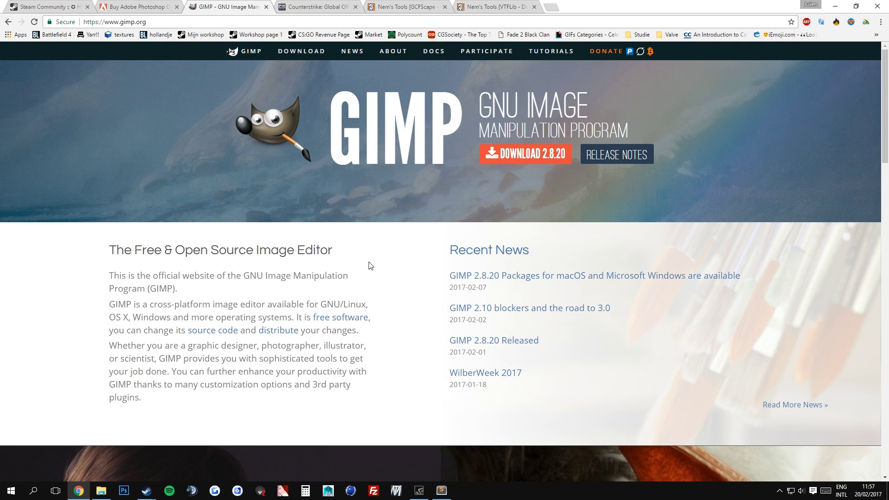
pyautogui.scroll(-3, 370, 267)
pyautogui.scroll(3, 369, 267)
# - Switch to the Counterstrike tab and read through the Weapon Finishes Guide's table of contents
pyautogui.click(323, 6)
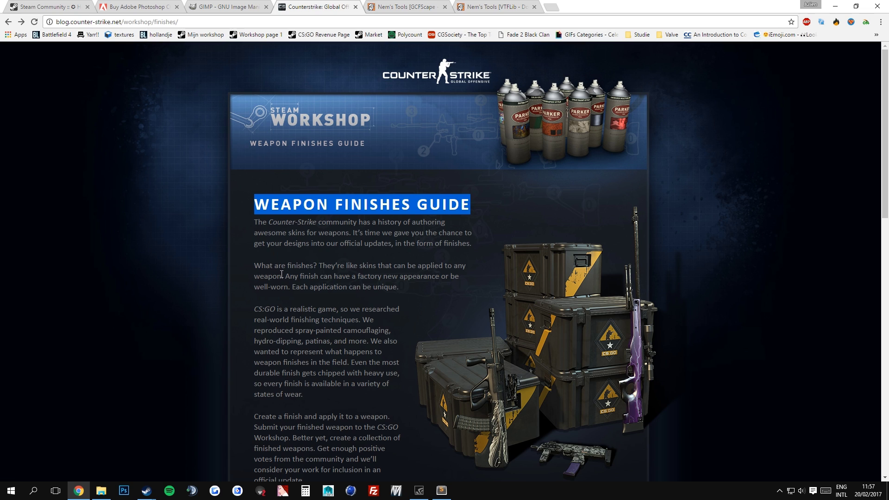
pyautogui.click(318, 313)
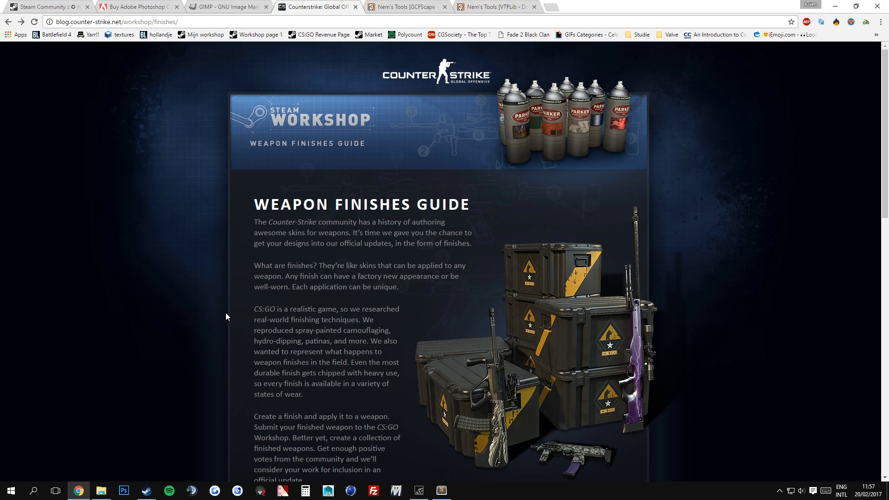
pyautogui.scroll(-1, 224, 312)
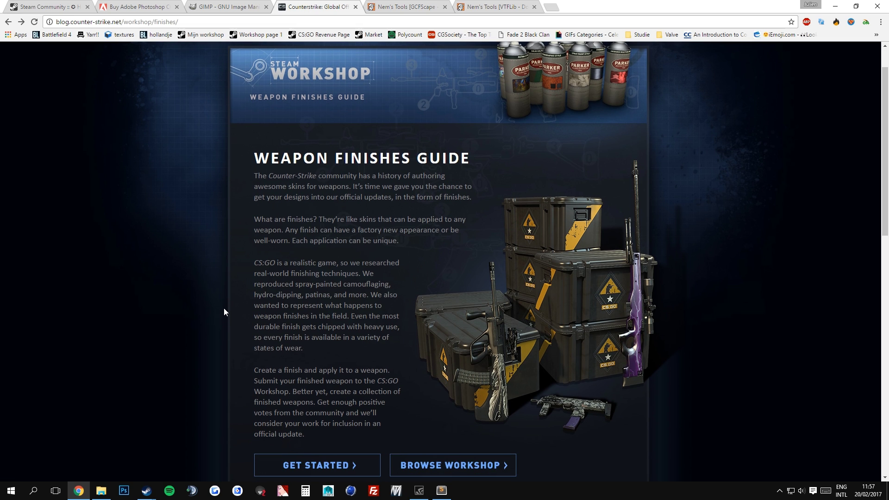
pyautogui.scroll(-7, 224, 305)
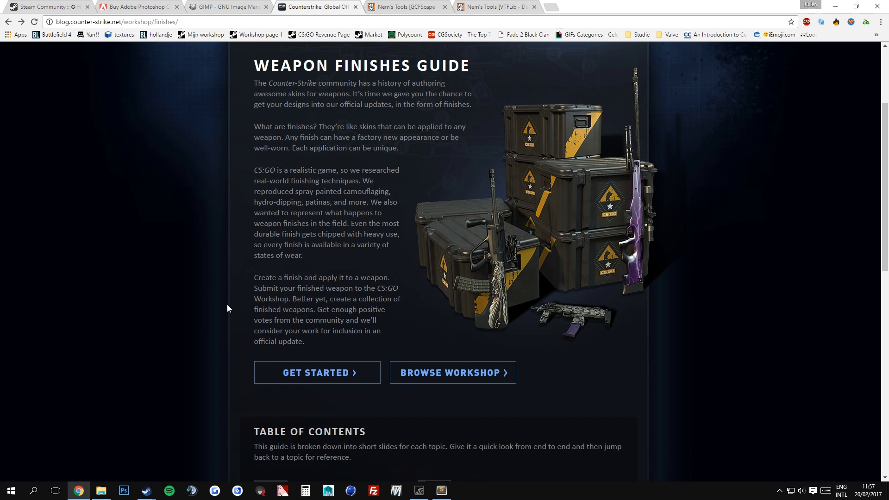
pyautogui.scroll(-1, 236, 302)
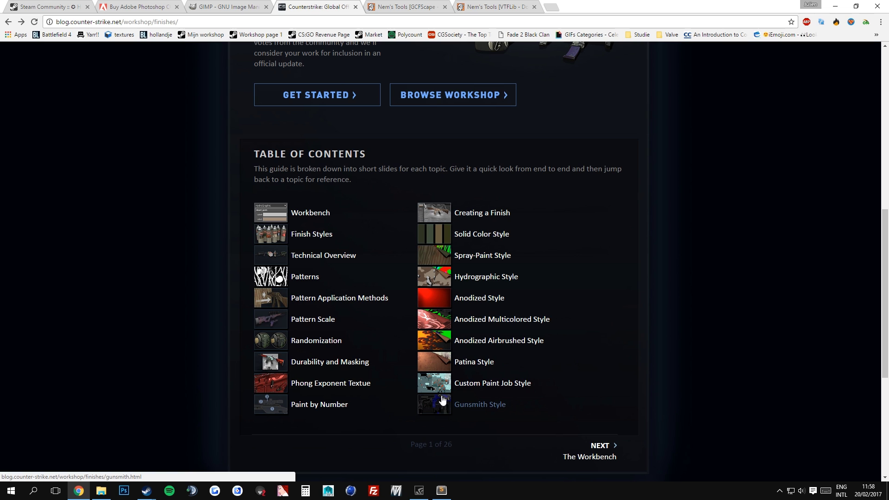
pyautogui.scroll(7, 394, 343)
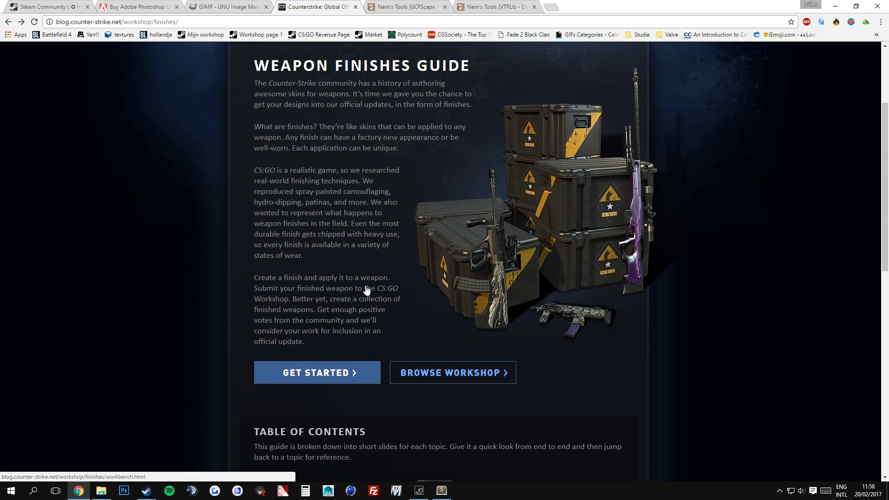
pyautogui.scroll(-5, 365, 285)
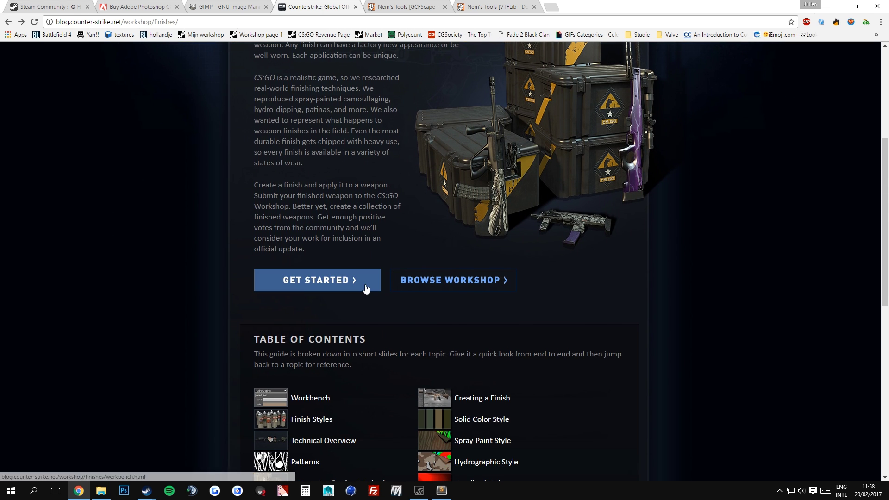
pyautogui.scroll(-4, 376, 285)
pyautogui.scroll(11, 372, 285)
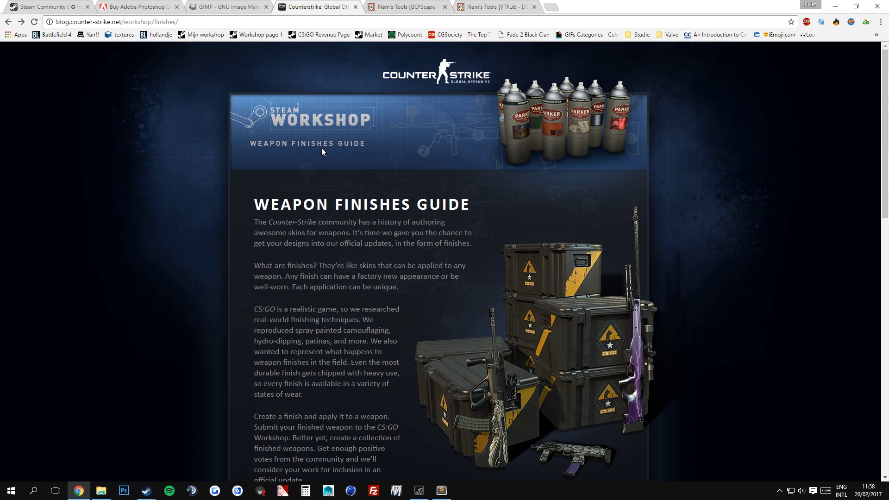
pyautogui.scroll(-15, 321, 148)
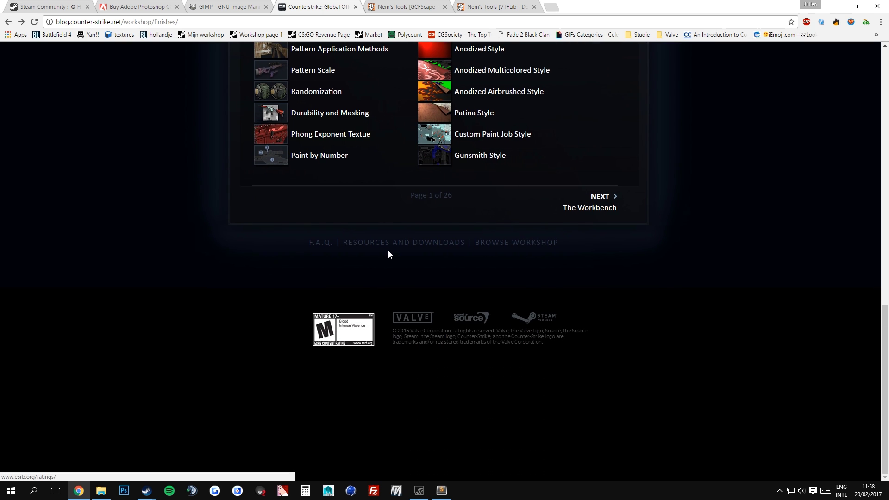
pyautogui.click(390, 246)
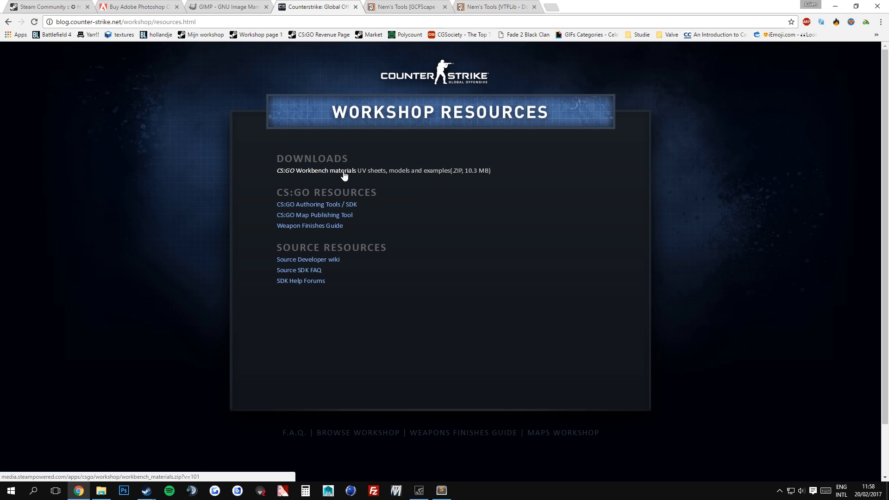
pyautogui.moveTo(357, 171); pyautogui.dragTo(386, 170)
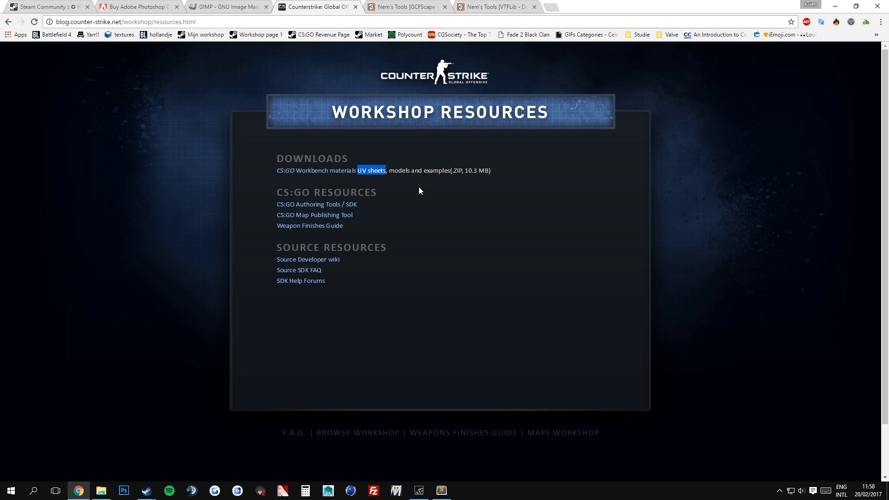
pyautogui.moveTo(388, 170); pyautogui.dragTo(410, 170)
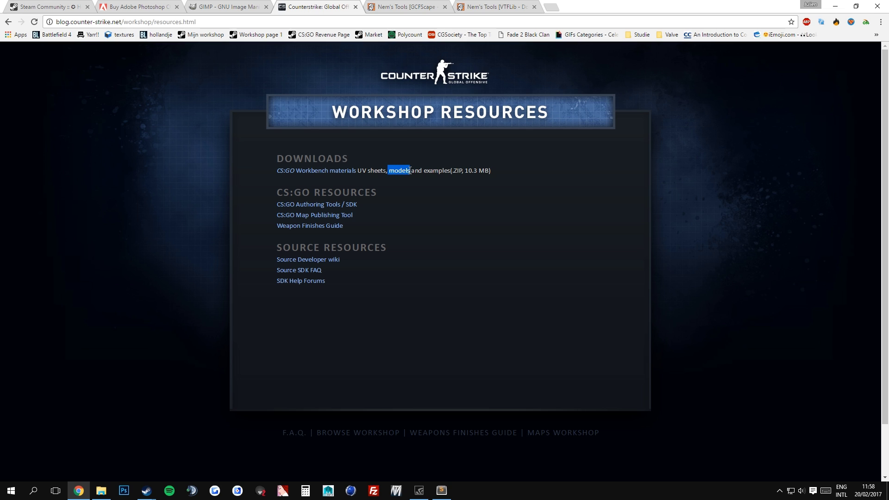
pyautogui.click(424, 199)
pyautogui.moveTo(424, 171); pyautogui.dragTo(452, 171)
pyautogui.click(449, 207)
# - In the 2017 skins folder, open BASE TODO and look into its OBJs and UVSheets subfolders
pyautogui.hotkey('alt', 'Tab')
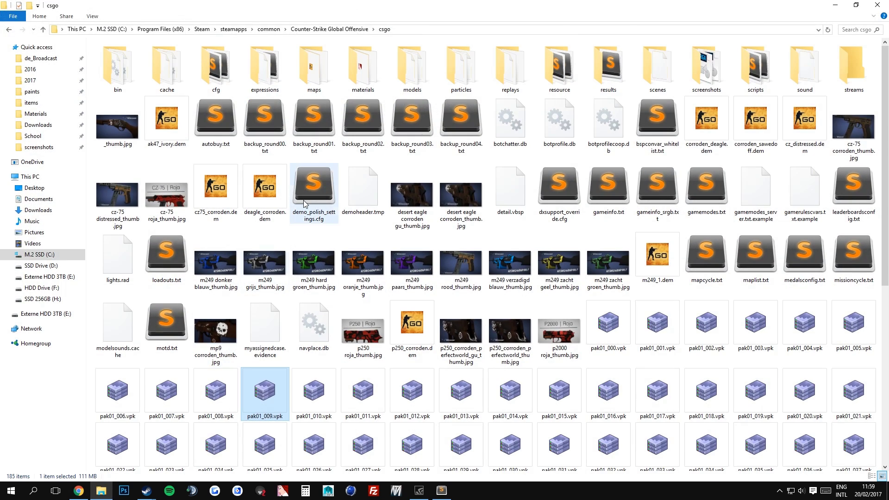
pyautogui.click(31, 80)
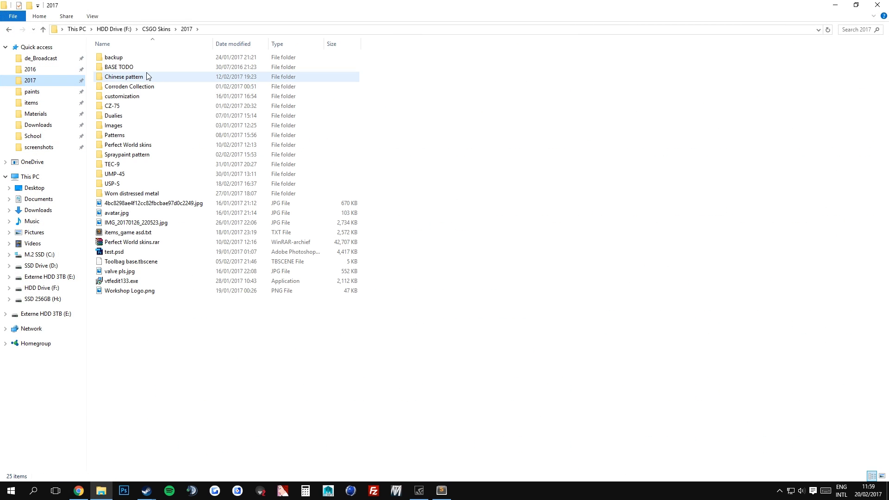
pyautogui.doubleClick(146, 67)
pyautogui.doubleClick(145, 70)
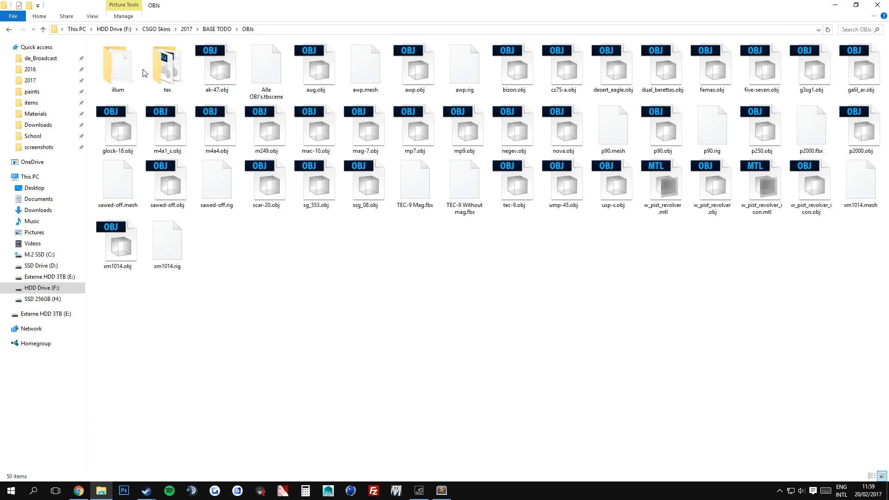
pyautogui.click(217, 28)
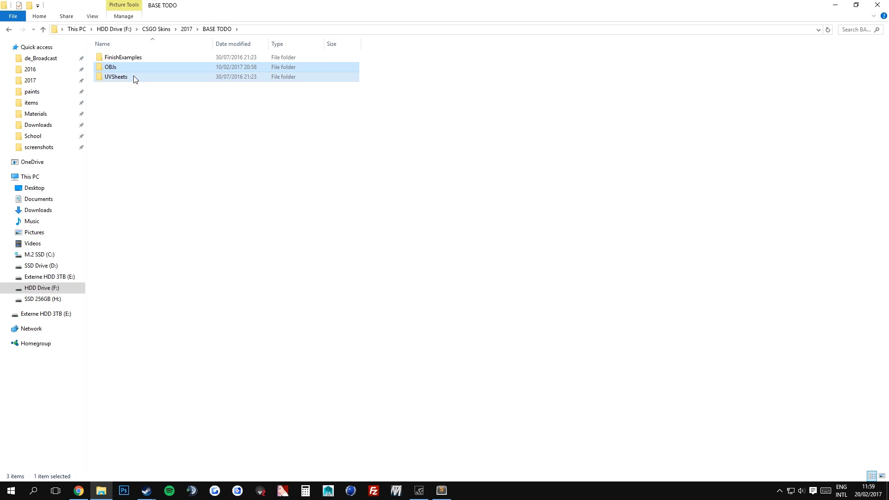
pyautogui.doubleClick(134, 79)
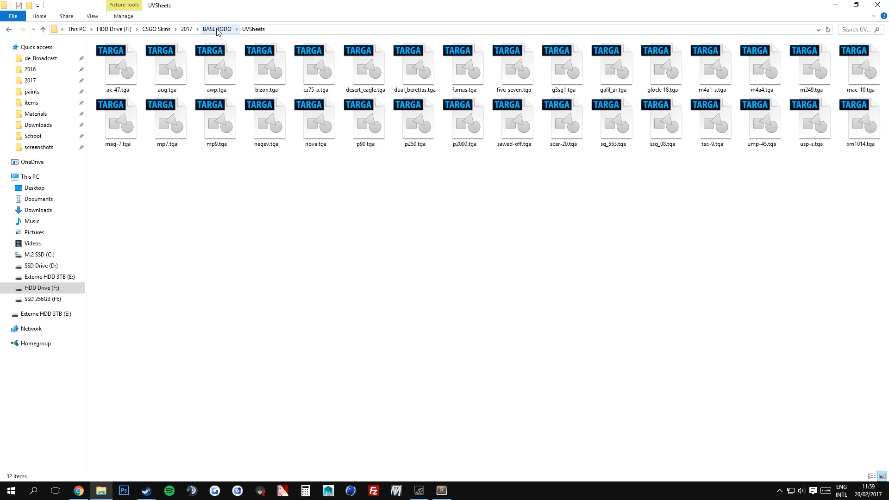
# - Return to BASE TODO and marquee-select, then deselect, its three folders
pyautogui.click(218, 29)
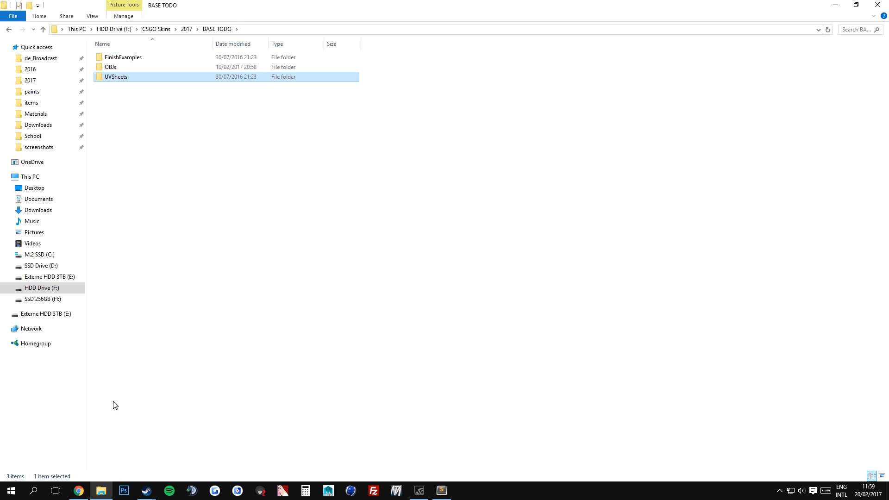
pyautogui.moveTo(172, 160); pyautogui.dragTo(119, 58)
pyautogui.click(187, 143)
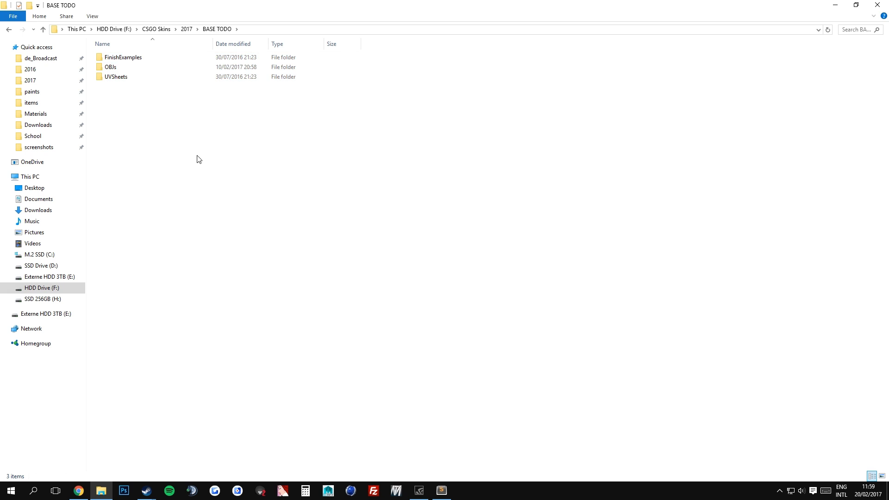
# - Go from the pinned paints folder up to the csgo game folder, briefly checking materials
pyautogui.click(79, 490)
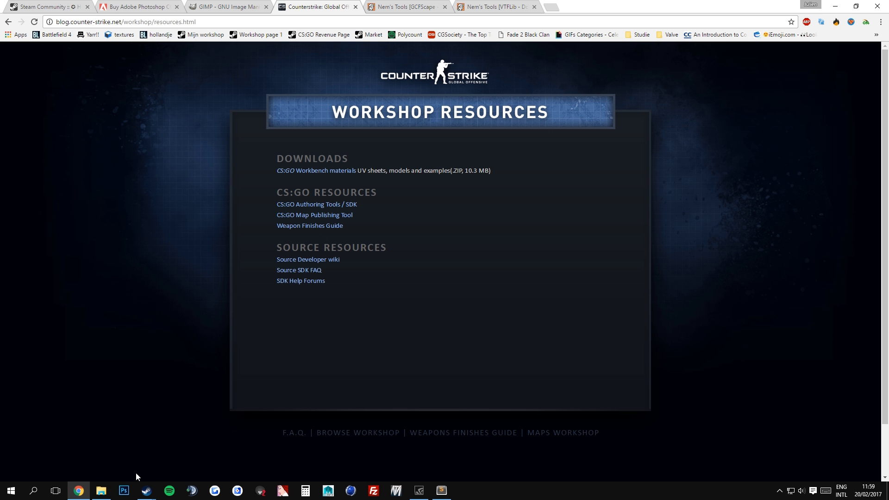
pyautogui.click(101, 490)
pyautogui.click(43, 92)
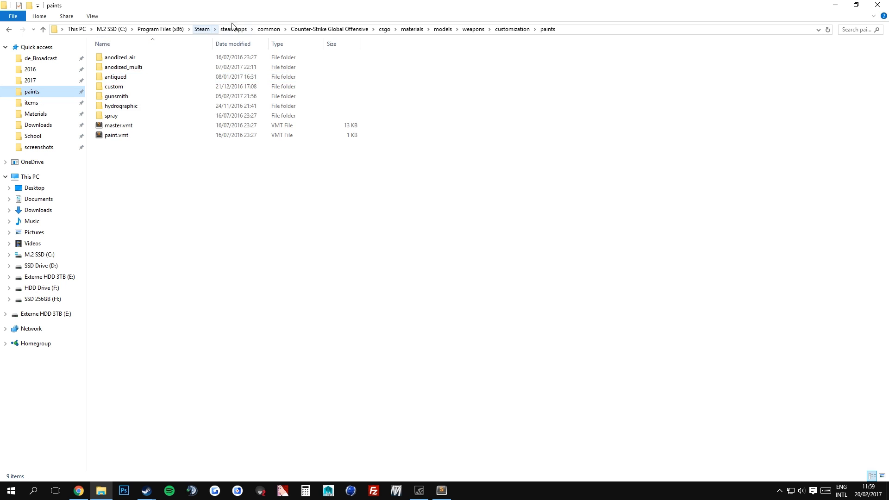
pyautogui.click(382, 30)
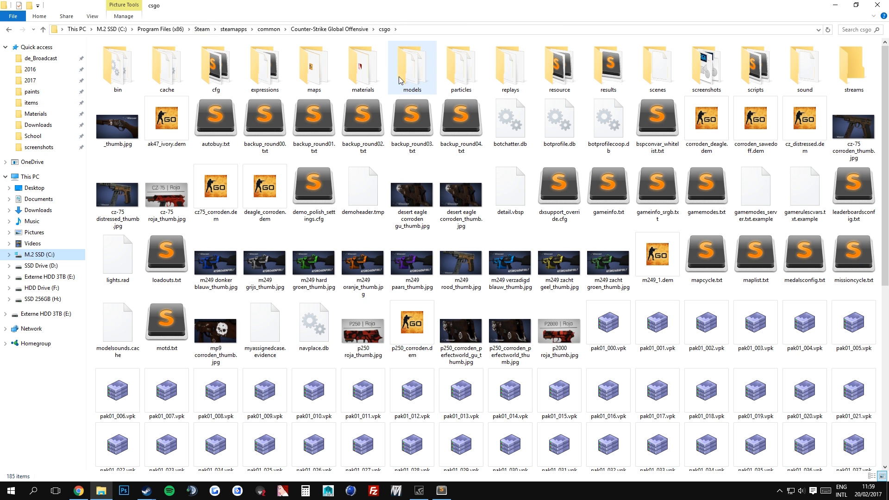
pyautogui.doubleClick(363, 69)
pyautogui.click(385, 29)
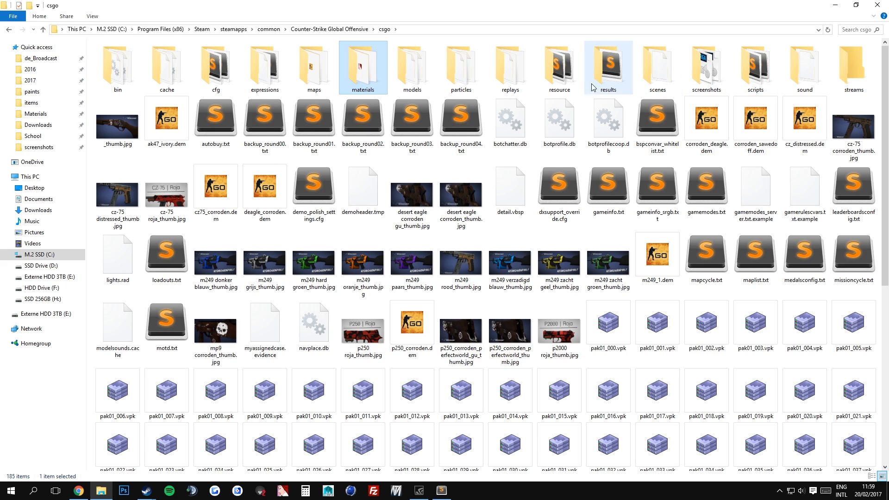
# - Scroll the csgo folder's 185 items down to the pak01 .vpk archives
pyautogui.moveTo(549, 79)
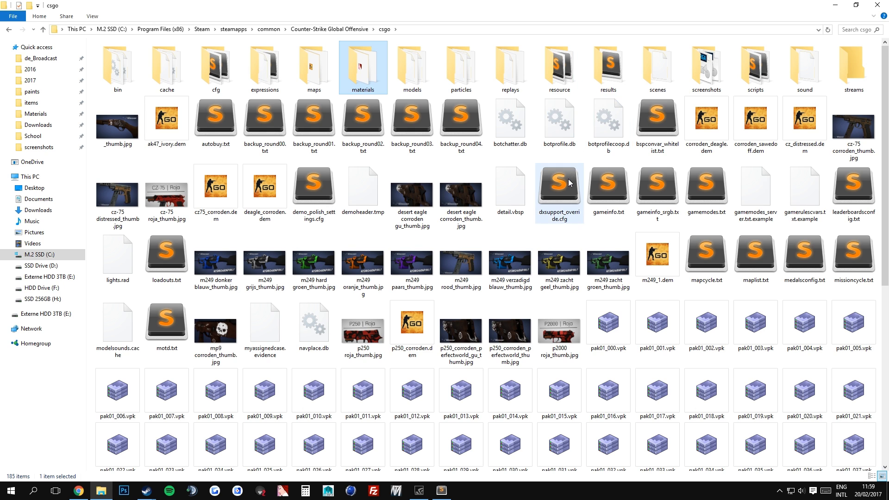
pyautogui.scroll(-5, 553, 190)
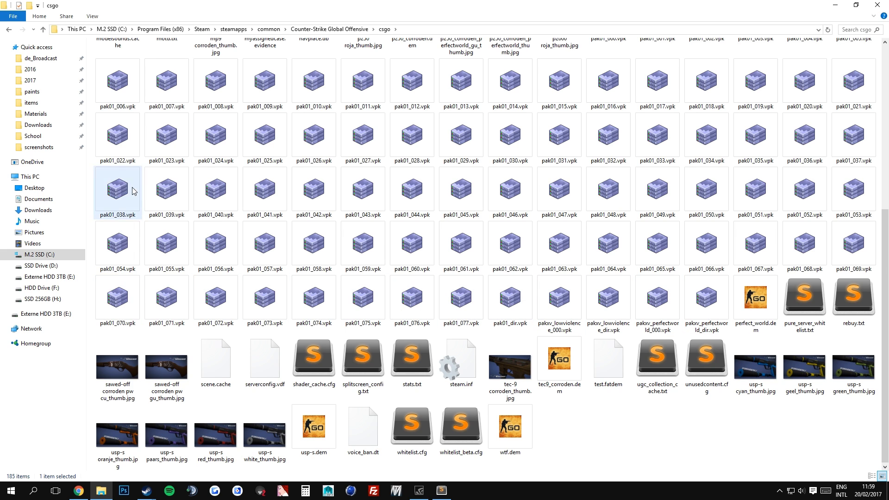
pyautogui.scroll(3, 133, 183)
pyautogui.scroll(-3, 597, 287)
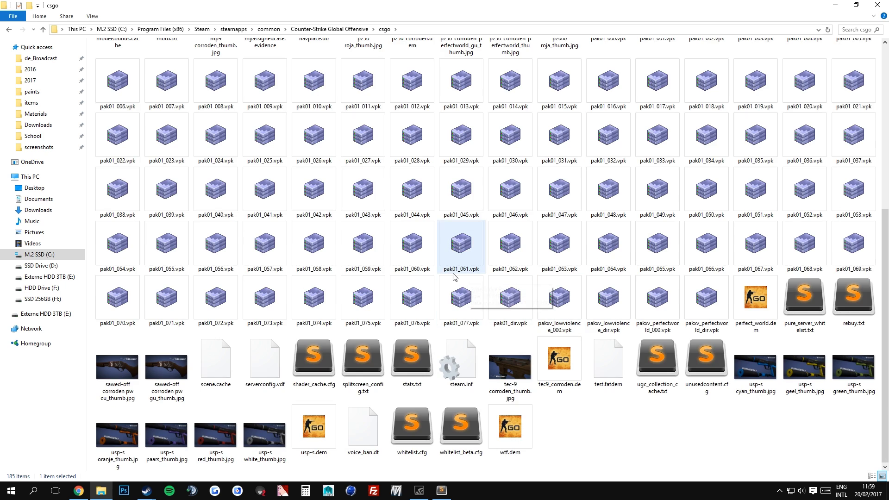
# - View the Nem's Tools [GCFScape] tab, then return to the csgo folder showing pak01 archives
pyautogui.click(82, 494)
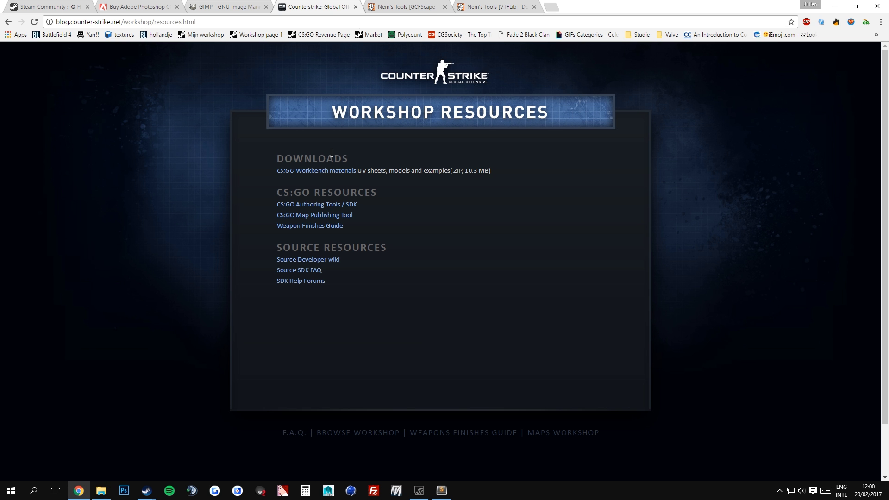
pyautogui.click(402, 5)
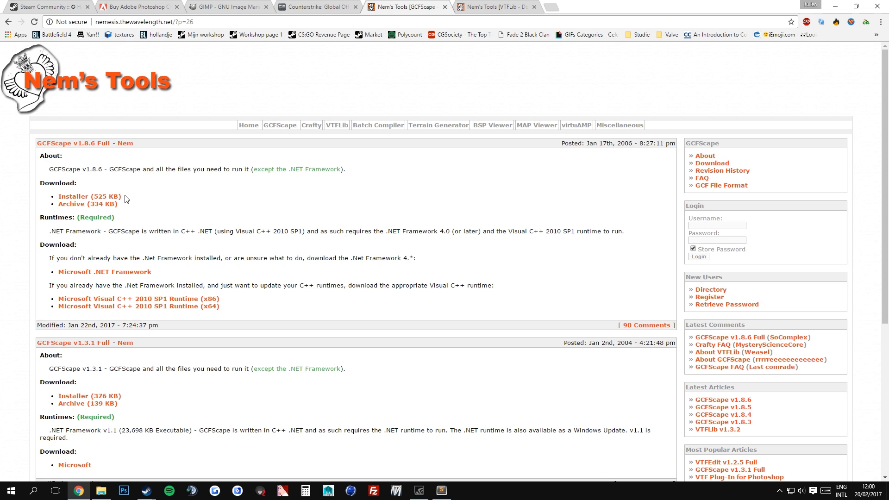
pyautogui.click(102, 491)
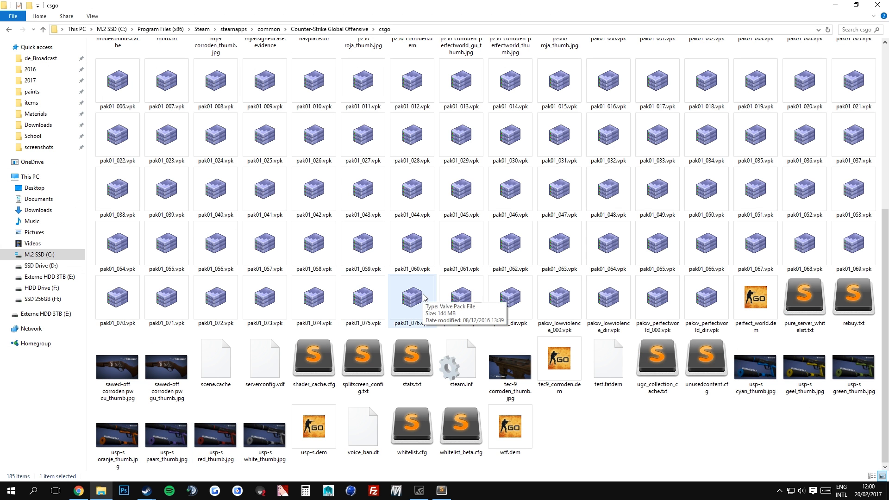
# - Launch GCFScape from Start search and move its window up and left
pyautogui.press('super')
pyautogui.write('ink')
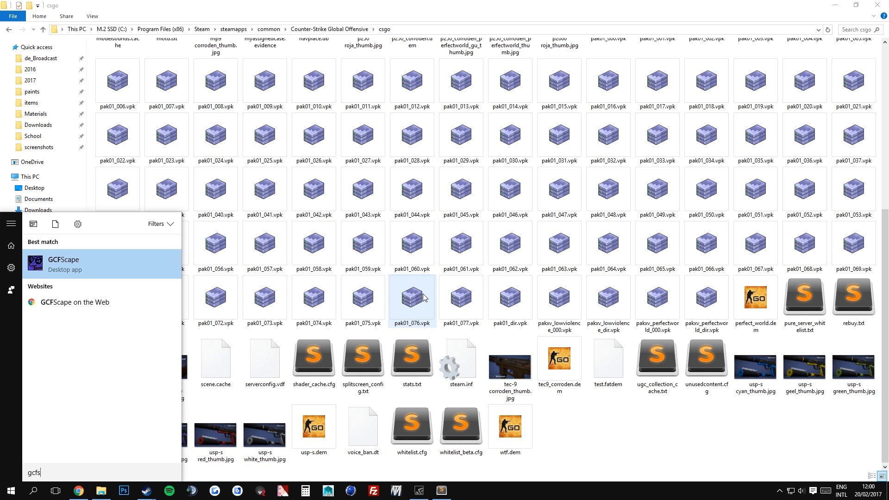
pyautogui.press('Return')
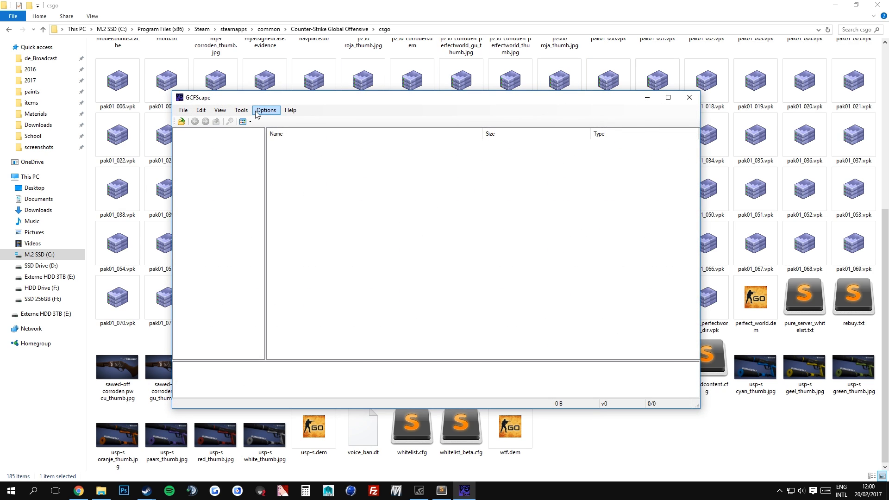
pyautogui.moveTo(280, 100); pyautogui.dragTo(272, 83)
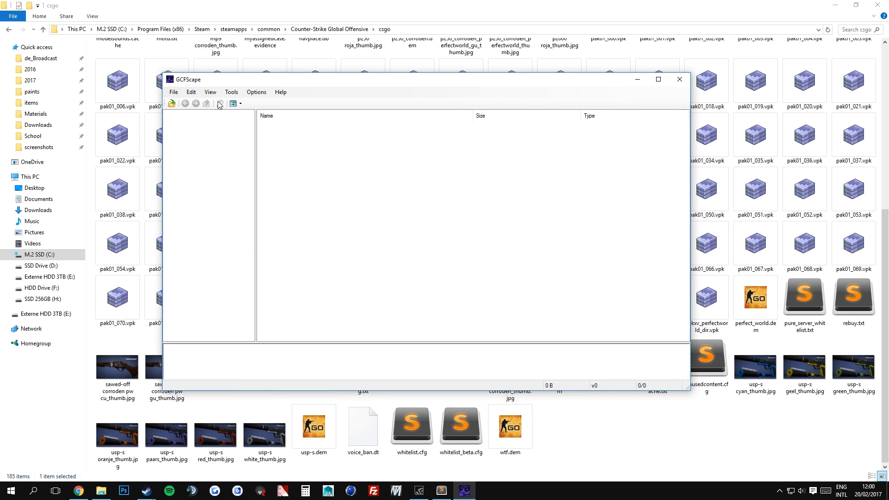
# - Start File > Open and browse to C:\Program Files (x86)\Steam
pyautogui.click(178, 96)
pyautogui.click(183, 104)
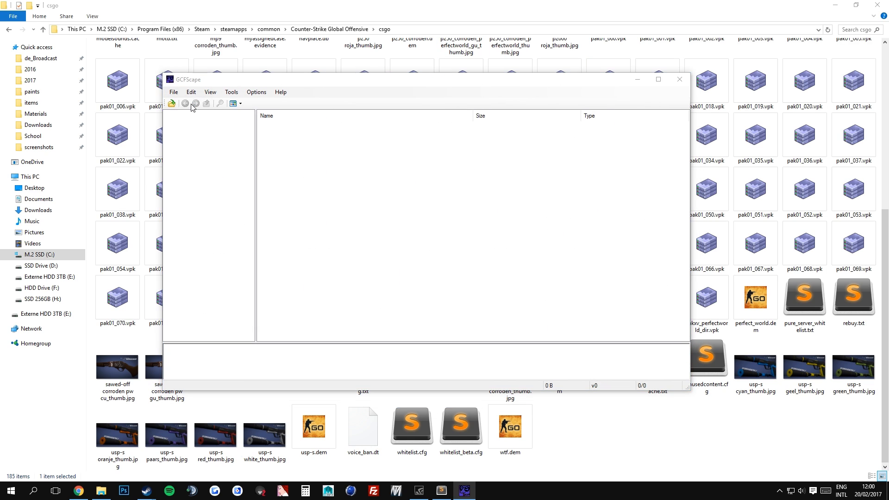
pyautogui.click(206, 233)
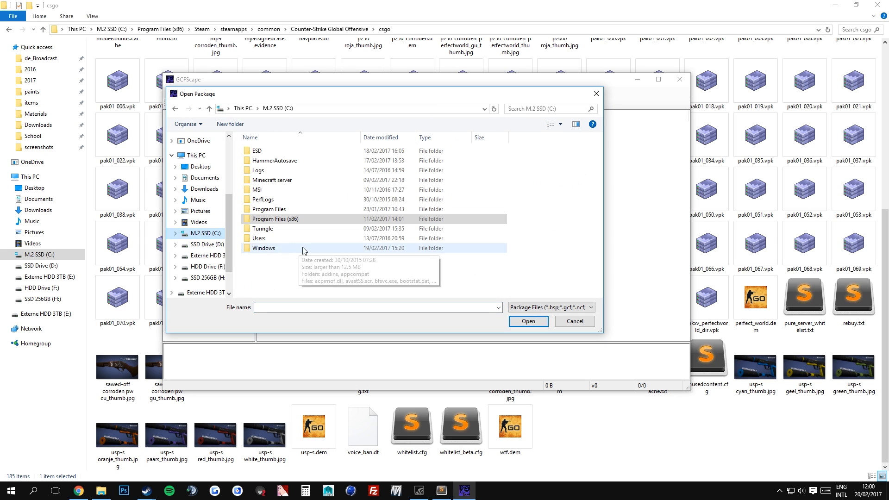
pyautogui.click(293, 220)
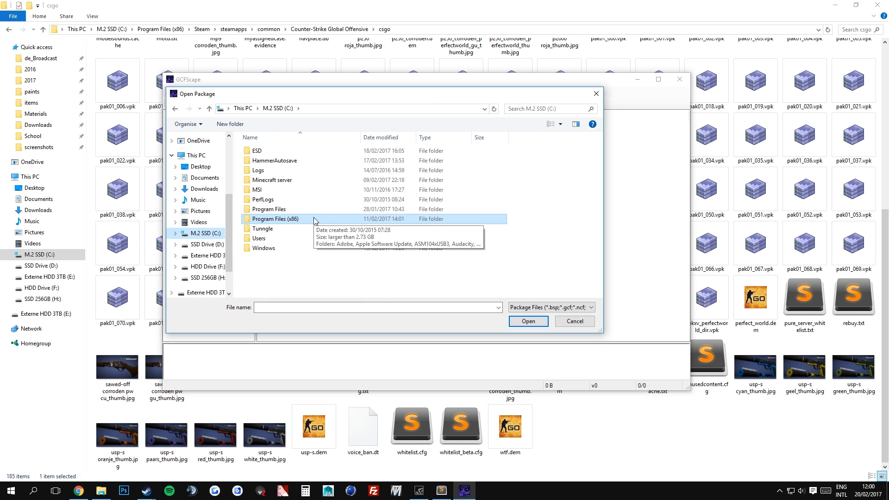
pyautogui.doubleClick(313, 220)
pyautogui.scroll(-10, 314, 219)
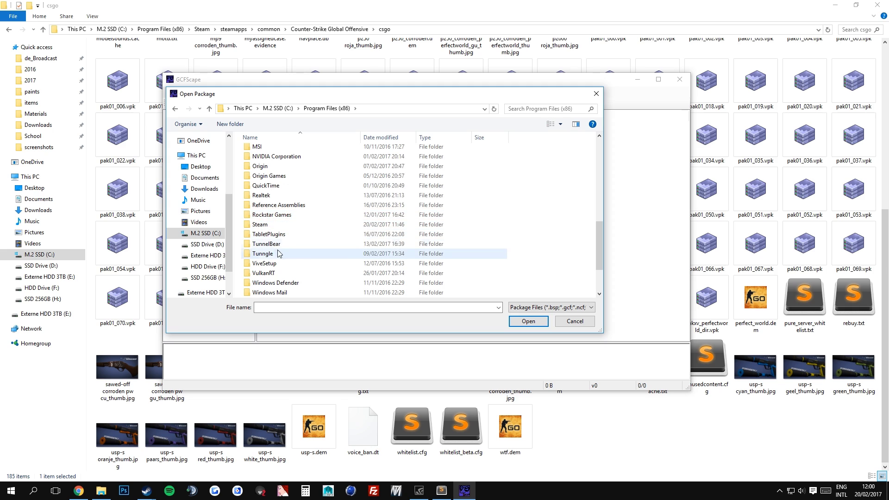
pyautogui.click(274, 227)
pyautogui.doubleClick(274, 227)
# - Continue through steamapps\common\Counter-Strike Global Offensive\csgo and load pak01_dir.vpk
pyautogui.doubleClick(278, 276)
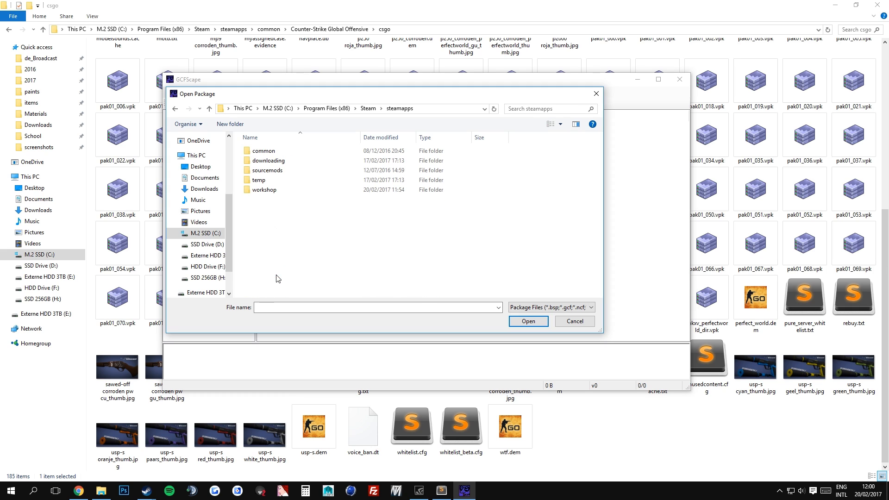
pyautogui.doubleClick(264, 151)
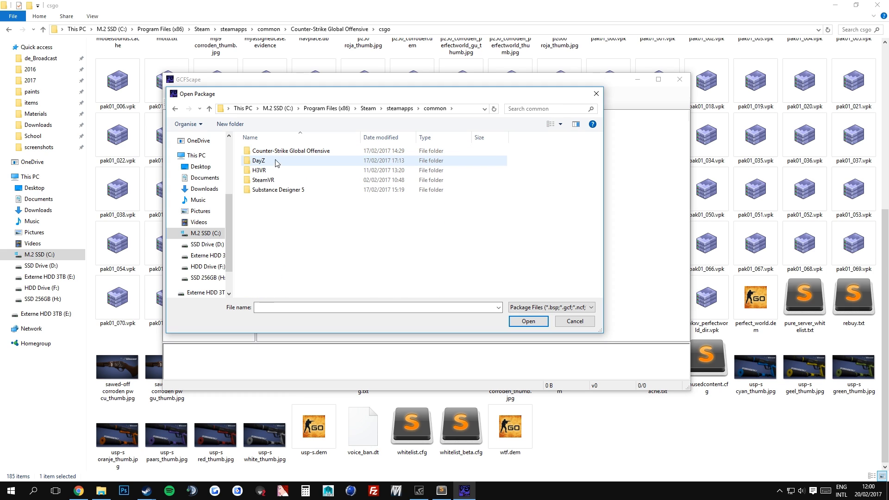
pyautogui.click(279, 153)
pyautogui.doubleClick(279, 152)
pyautogui.click(277, 161)
pyautogui.doubleClick(277, 161)
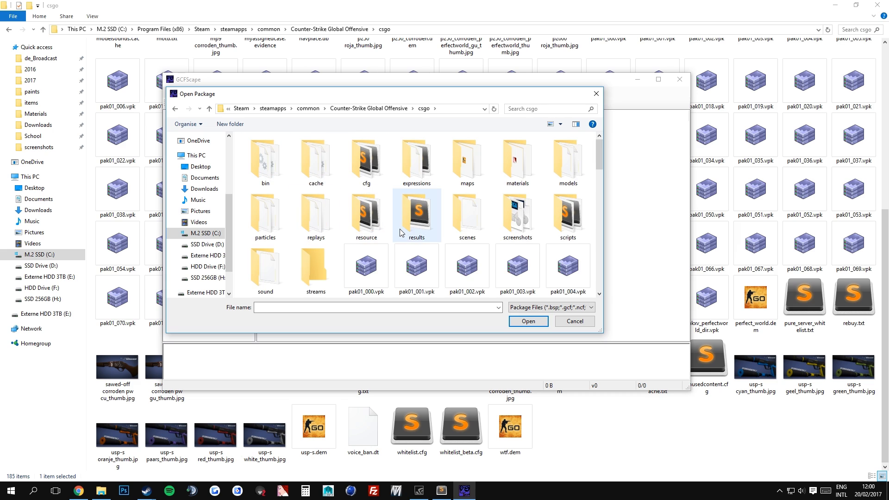
pyautogui.scroll(-8, 397, 240)
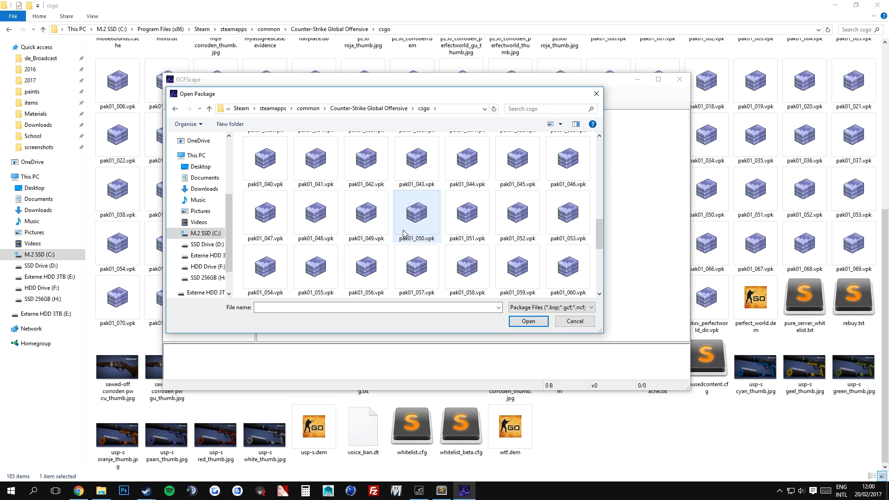
pyautogui.scroll(-3, 409, 235)
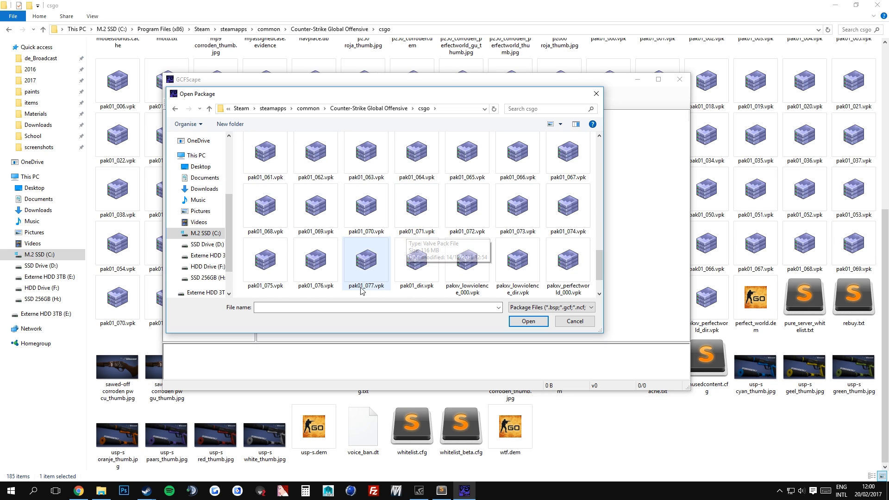
pyautogui.click(413, 291)
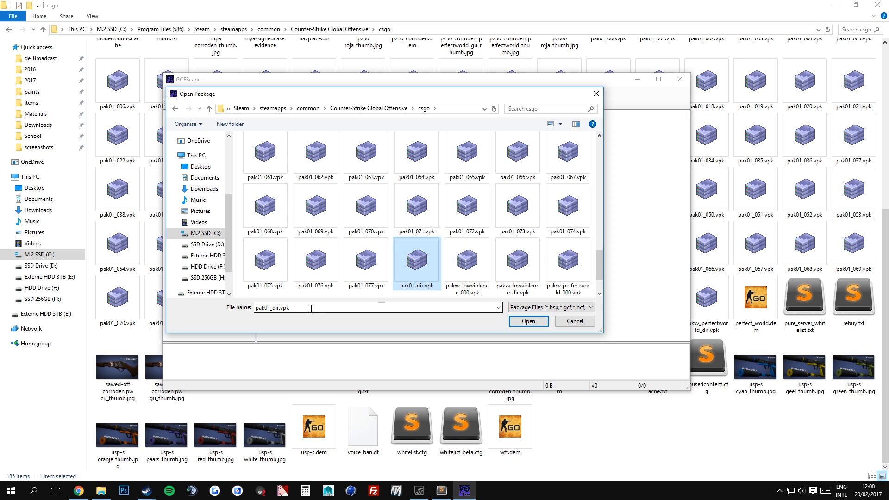
pyautogui.doubleClick(425, 266)
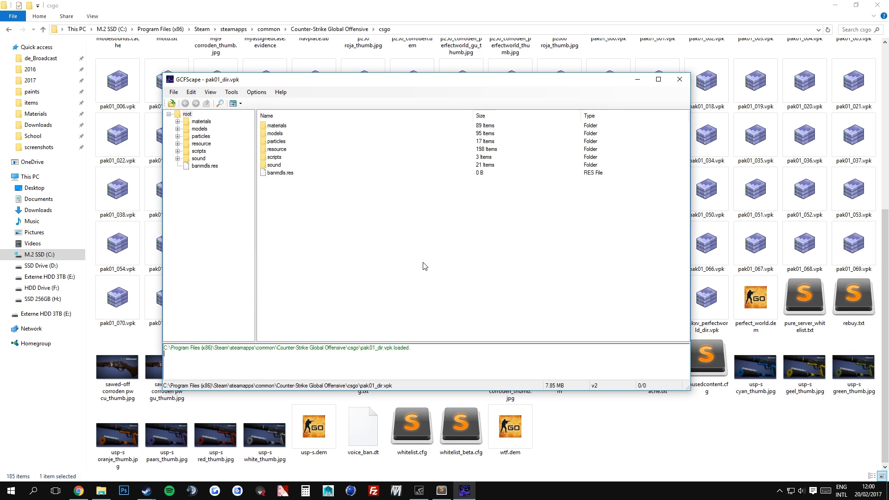
# - Select the materials folder and add models, resource and scripts to the selection
pyautogui.click(275, 126)
pyautogui.click(281, 191)
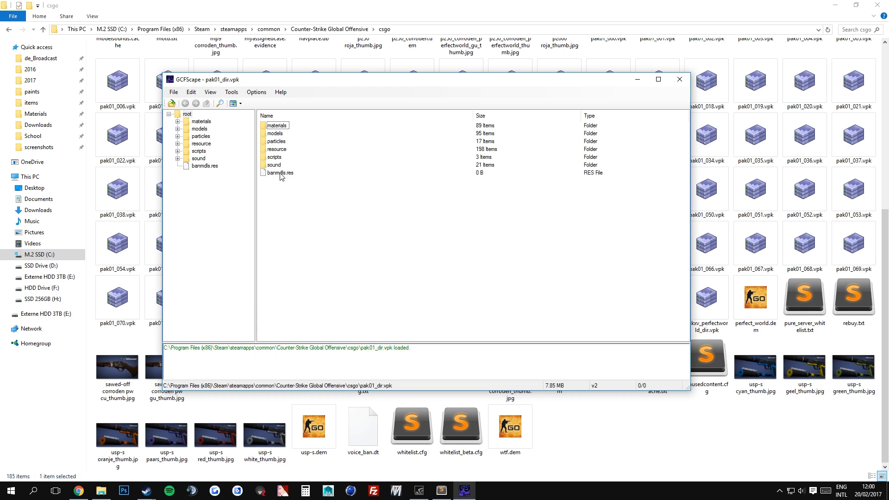
pyautogui.click(277, 128)
pyautogui.click(319, 214)
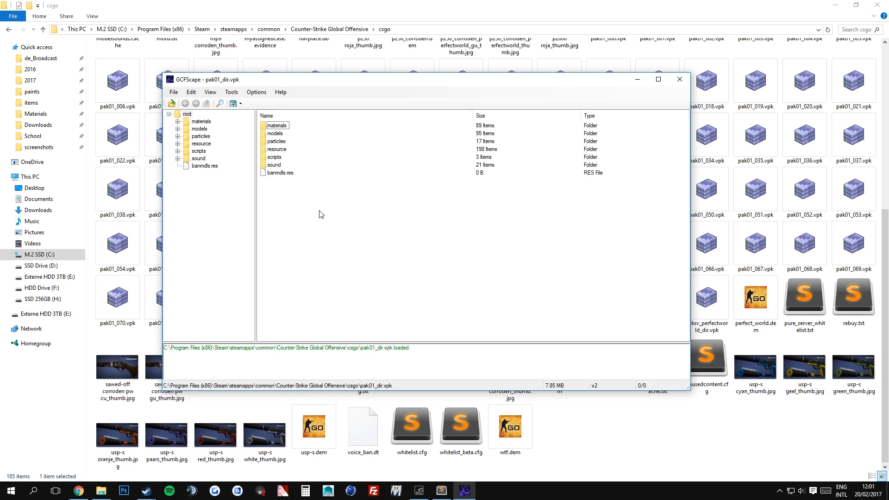
pyautogui.click(279, 128)
pyautogui.keyDown('ctrl'); pyautogui.click(276, 134); pyautogui.keyUp('ctrl')
pyautogui.keyDown('ctrl'); pyautogui.click(277, 149); pyautogui.keyUp('ctrl')
pyautogui.keyDown('ctrl'); pyautogui.click(276, 158); pyautogui.keyUp('ctrl')
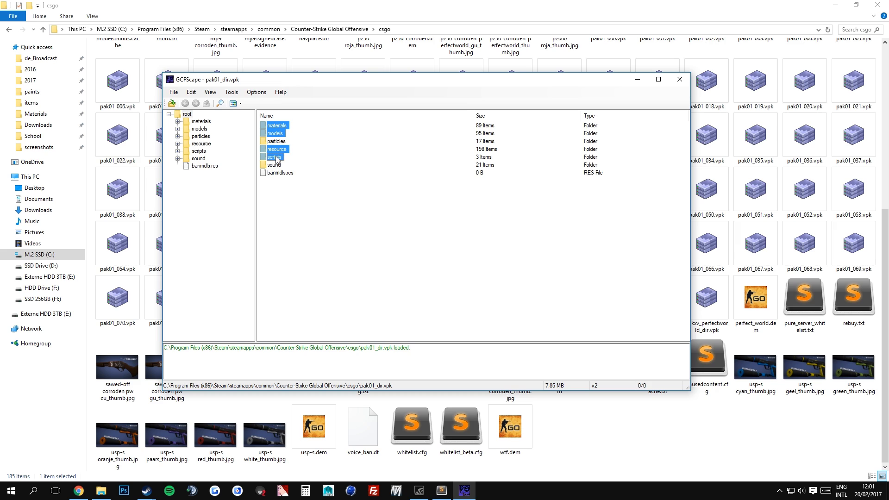
# - Choose Extract for the selected folders and expand C:\Program Files (x86) in the destination tree
pyautogui.rightClick(279, 131)
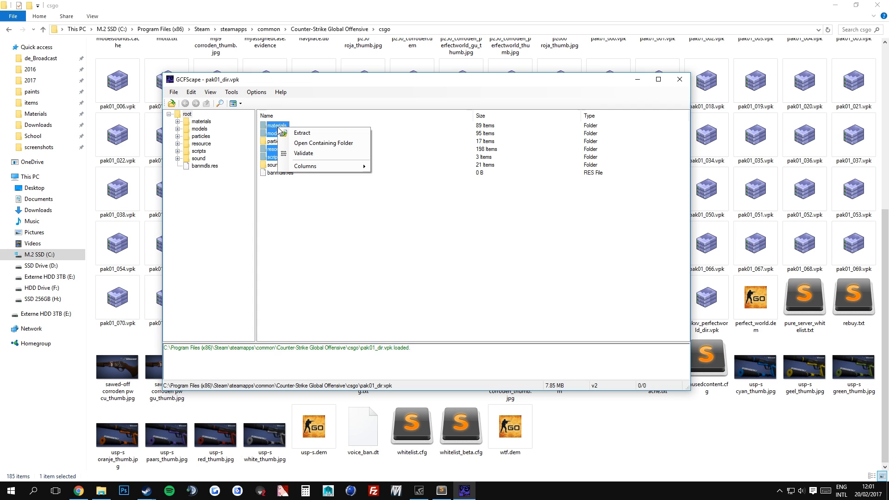
pyautogui.click(302, 133)
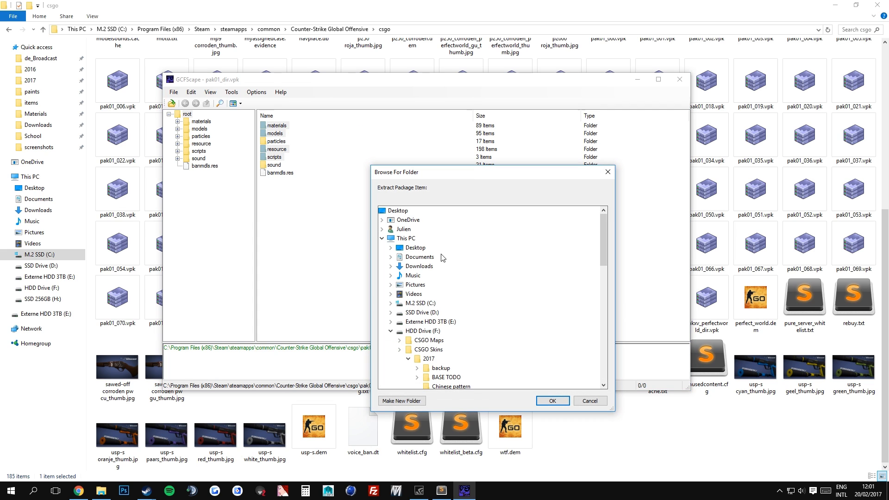
pyautogui.scroll(-3, 449, 280)
pyautogui.click(406, 276)
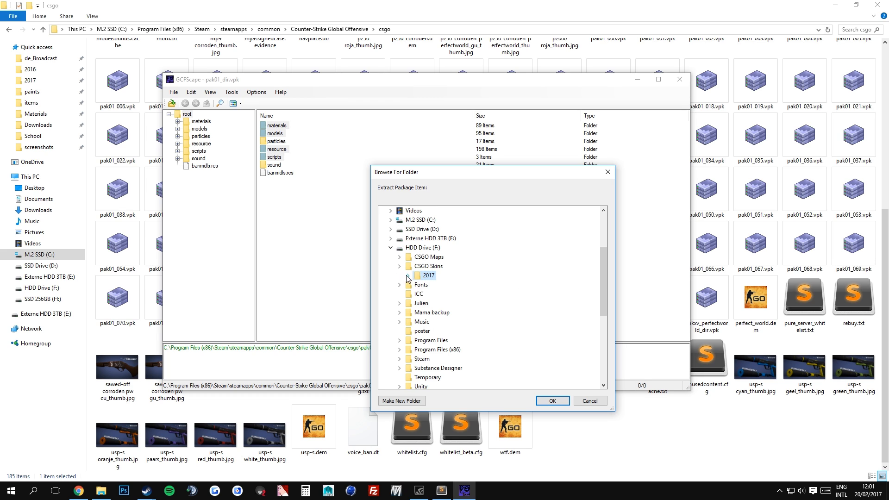
pyautogui.click(406, 276)
pyautogui.click(391, 248)
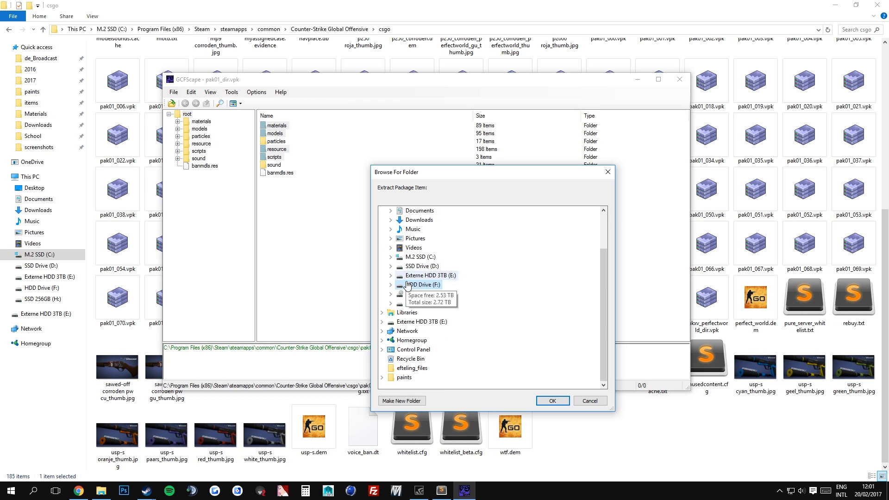
pyautogui.click(390, 257)
pyautogui.click(400, 332)
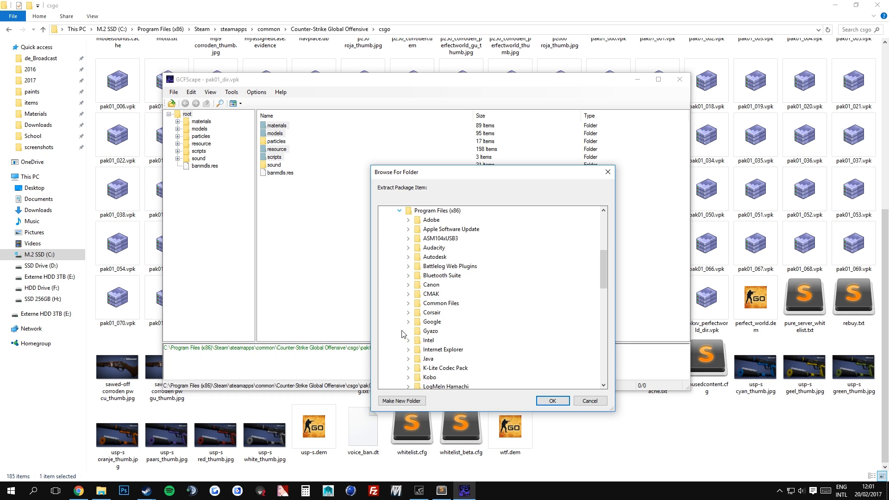
# - Expand Steam\steamapps\common\Counter-Strike Global Offensive\csgo, then close the folder picker without extracting
pyautogui.scroll(-15, 401, 333)
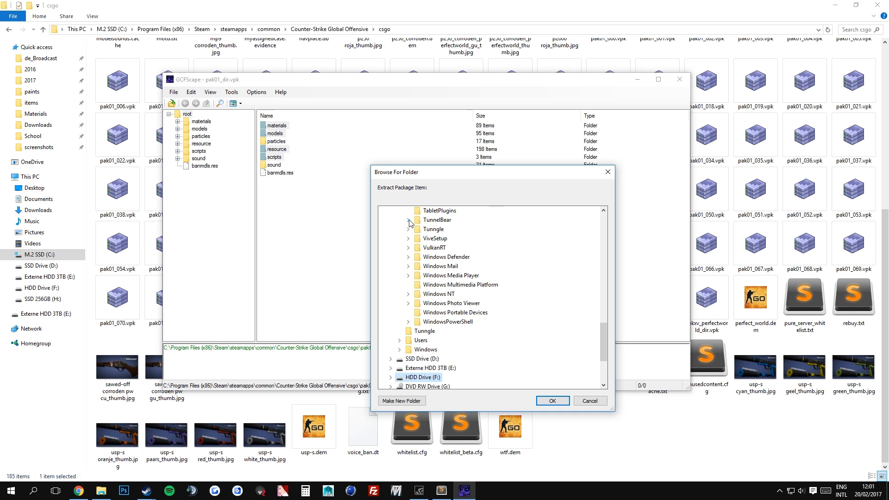
pyautogui.scroll(3, 409, 223)
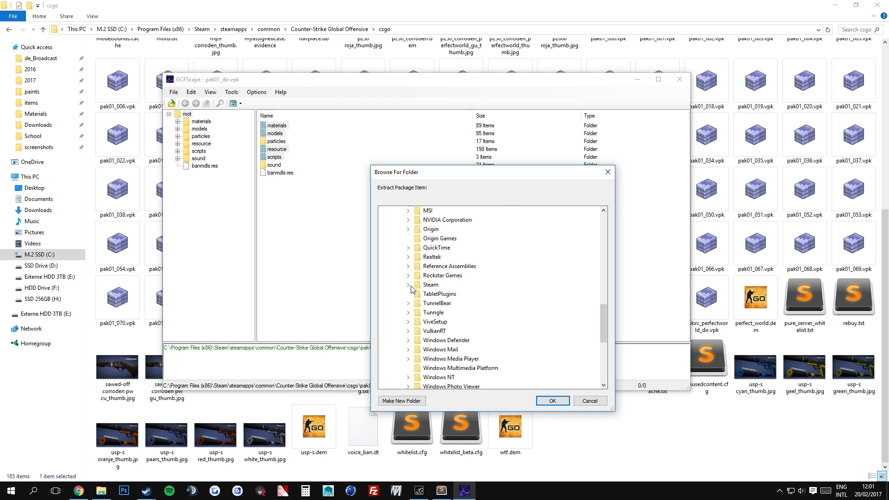
pyautogui.click(408, 284)
pyautogui.scroll(-3, 426, 303)
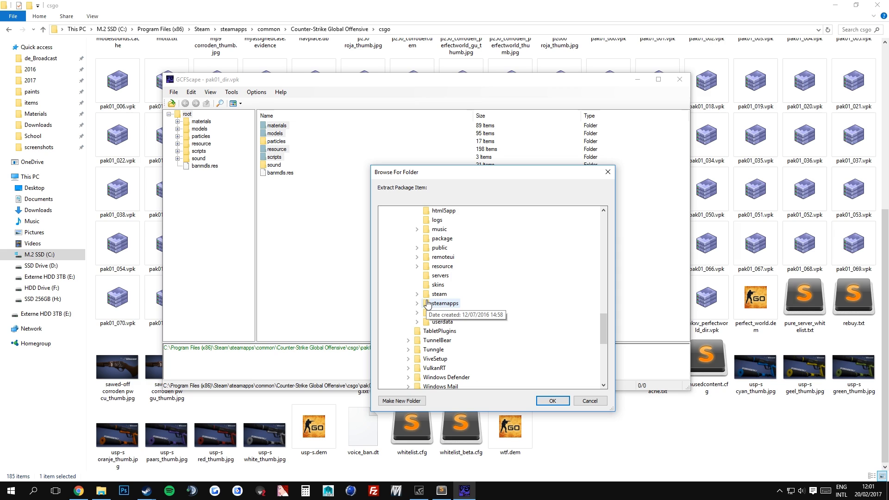
pyautogui.click(418, 295)
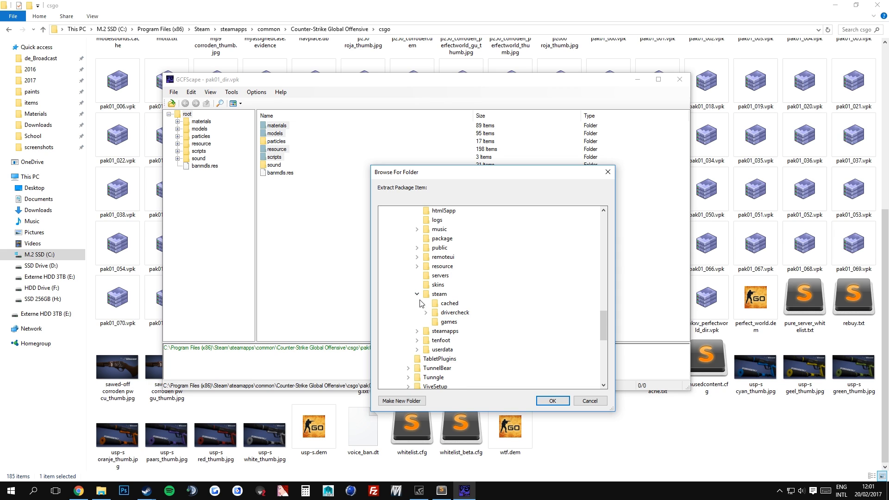
pyautogui.click(417, 294)
pyautogui.click(417, 303)
pyautogui.click(425, 313)
pyautogui.click(435, 322)
pyautogui.click(462, 350)
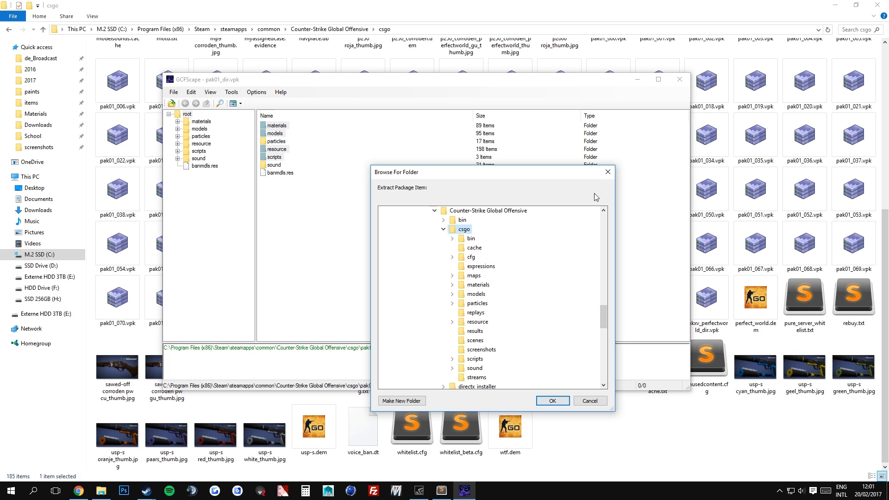
pyautogui.click(607, 172)
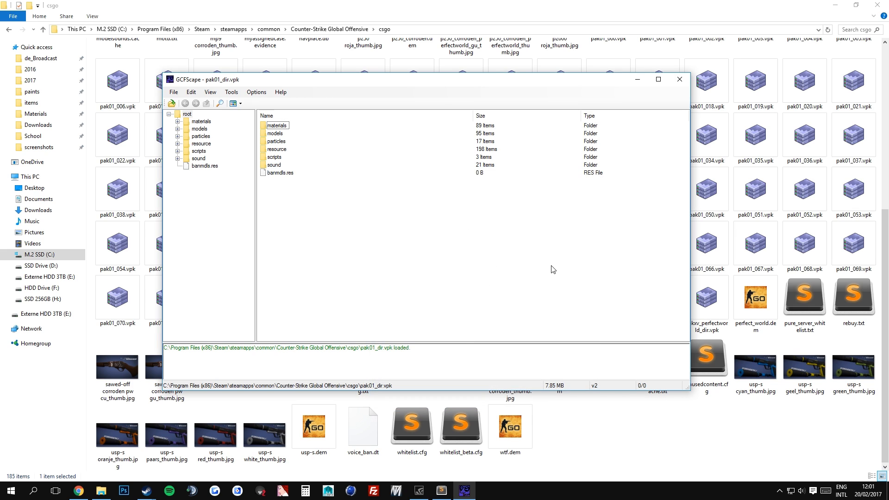
# - Close GCFScape and browse to csgo\materials\models\weapons, selecting the v_models and w_models folders
pyautogui.click(678, 82)
pyautogui.scroll(5, 633, 182)
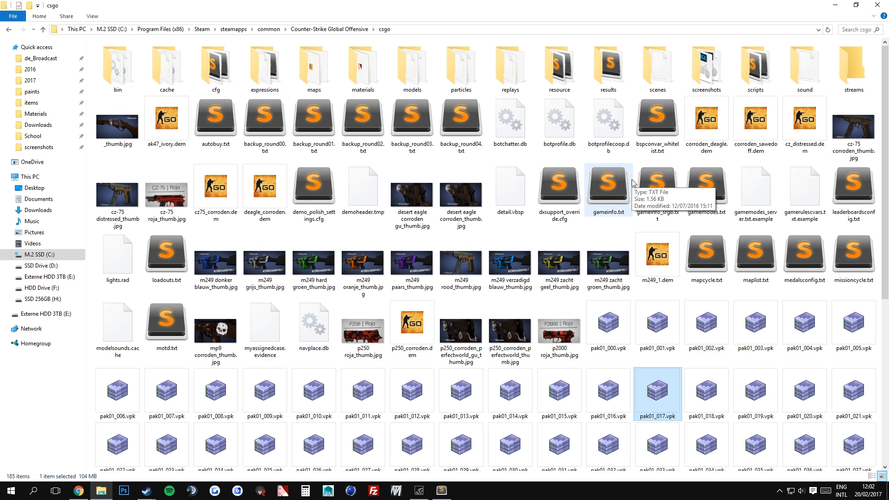
pyautogui.doubleClick(360, 61)
pyautogui.scroll(-14, 200, 280)
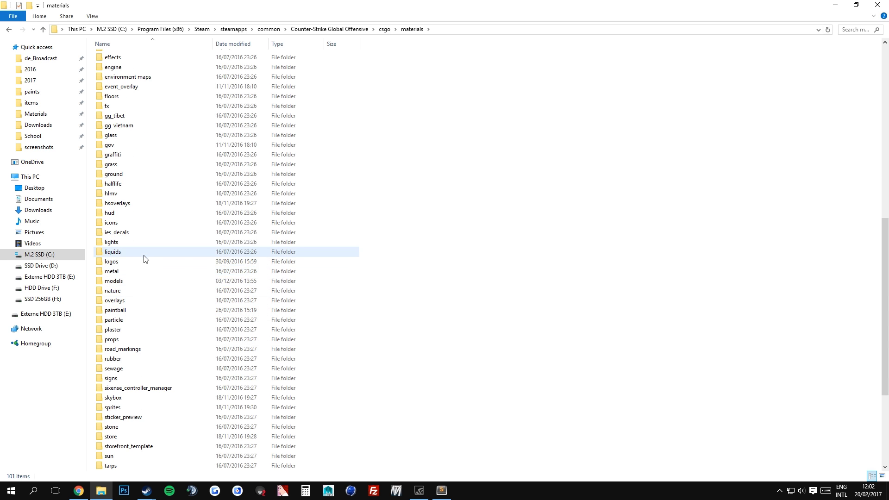
pyautogui.doubleClick(129, 284)
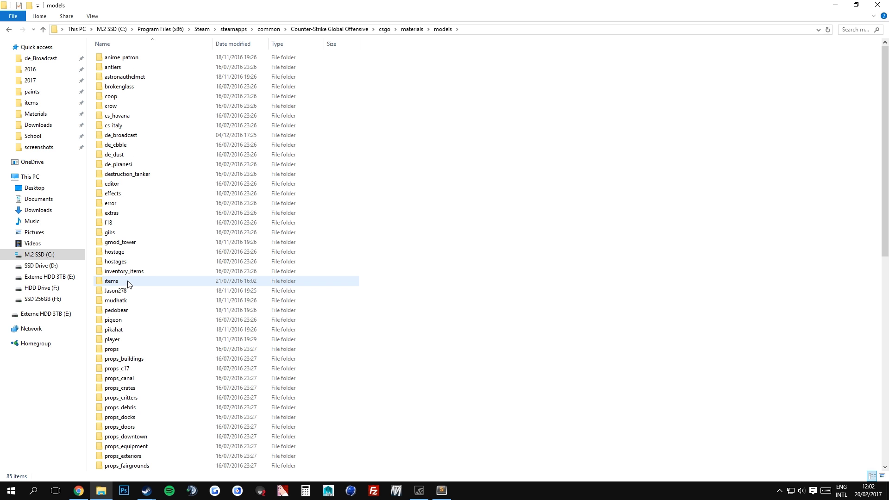
pyautogui.scroll(-13, 149, 278)
pyautogui.scroll(-4, 149, 280)
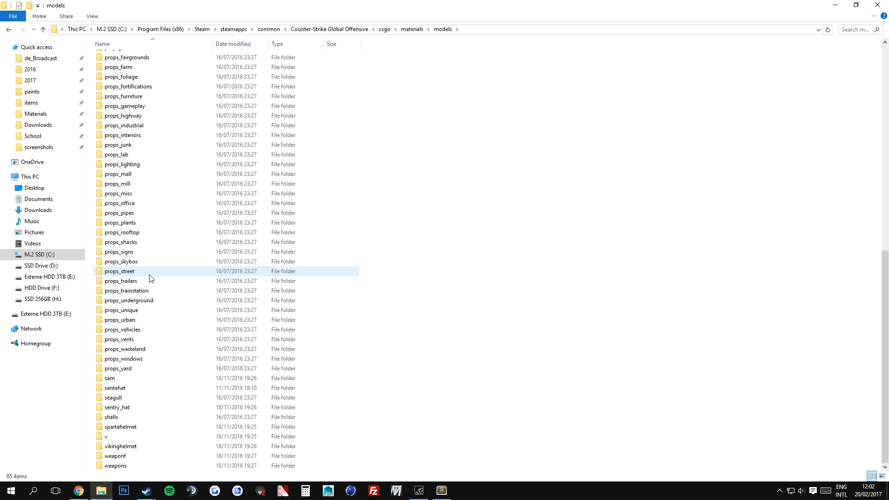
pyautogui.doubleClick(119, 465)
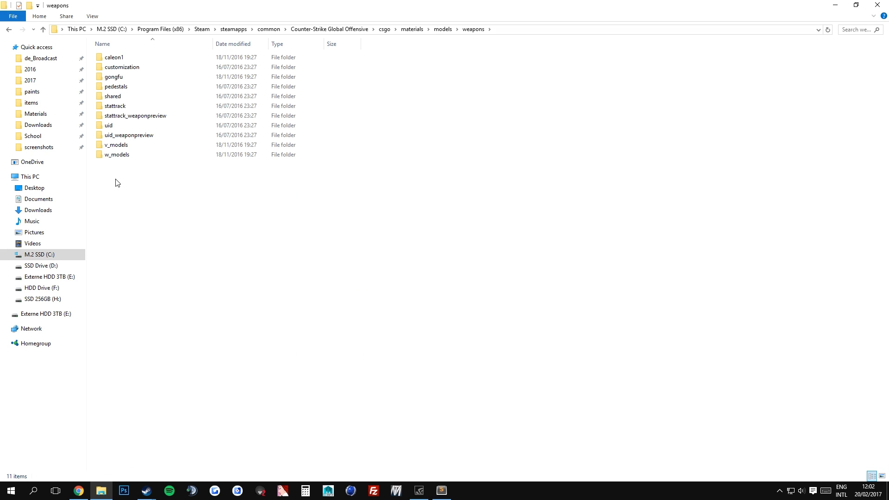
pyautogui.click(124, 146)
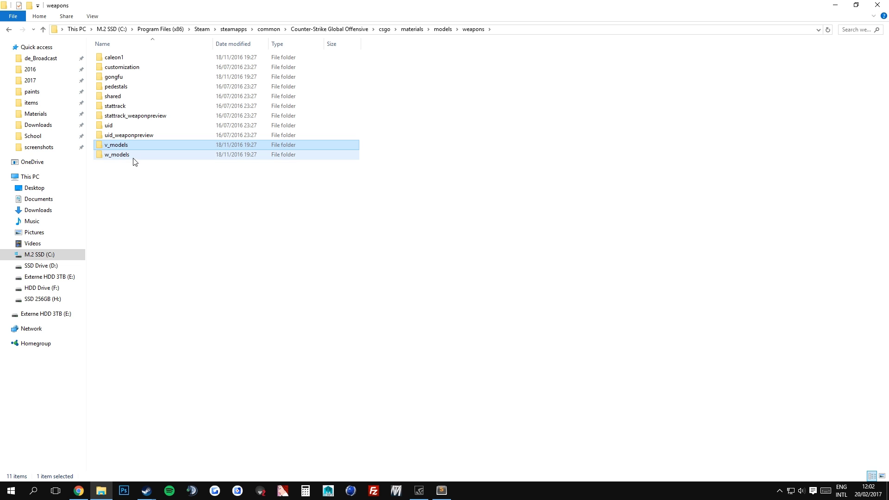
pyautogui.click(133, 157)
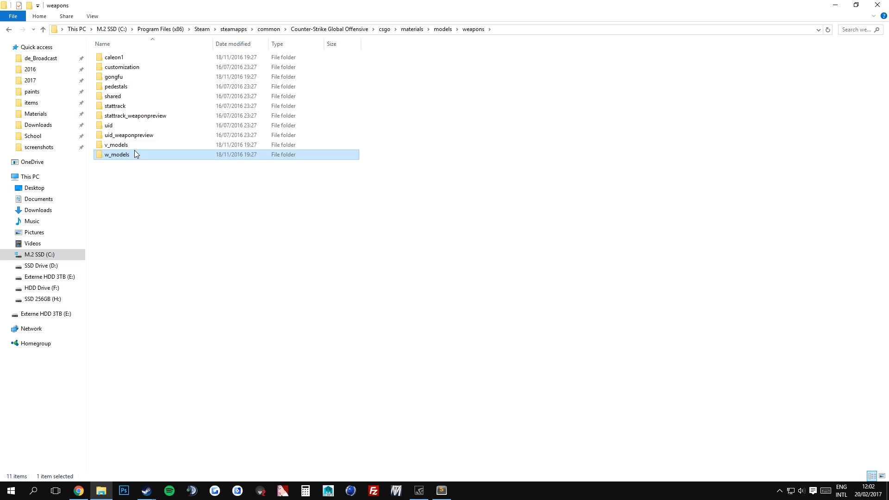
# - Go into v_models\rif_m4a1_s to list rif_m4a1_s.vmt, rif_m4a1_s.vtf and rif_m4a1_s_exponent.vtf
pyautogui.doubleClick(135, 146)
pyautogui.scroll(-5, 194, 252)
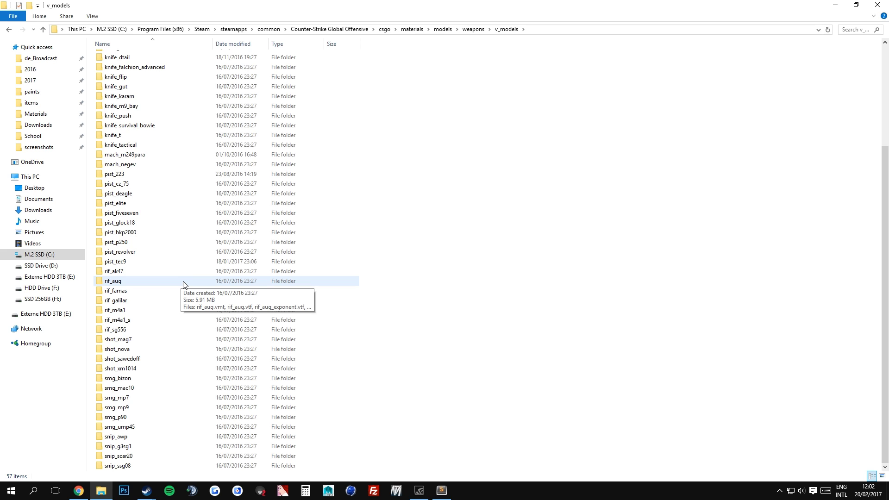
pyautogui.doubleClick(154, 320)
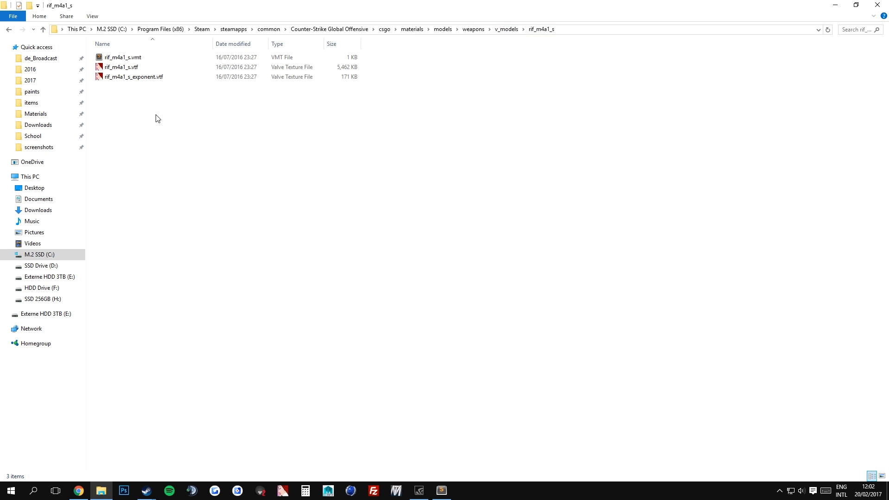
pyautogui.click(295, 68)
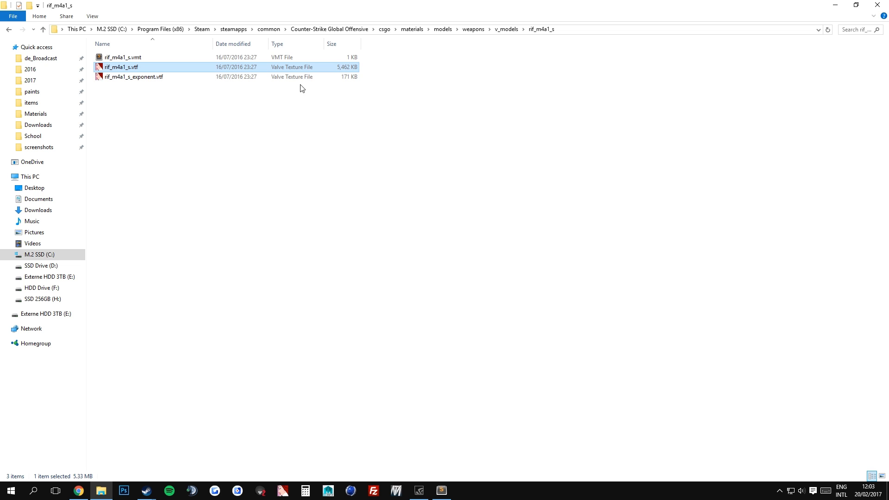
pyautogui.click(284, 97)
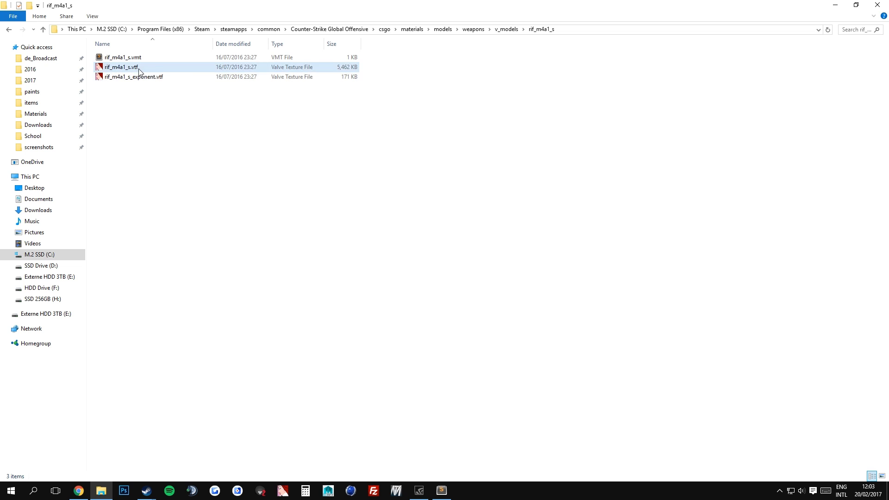
# - Check the Nem's Tools VTFEdit v1.3.3 download page in Chrome, then return to the rif_m4a1_s folder
pyautogui.click(79, 491)
pyautogui.click(494, 6)
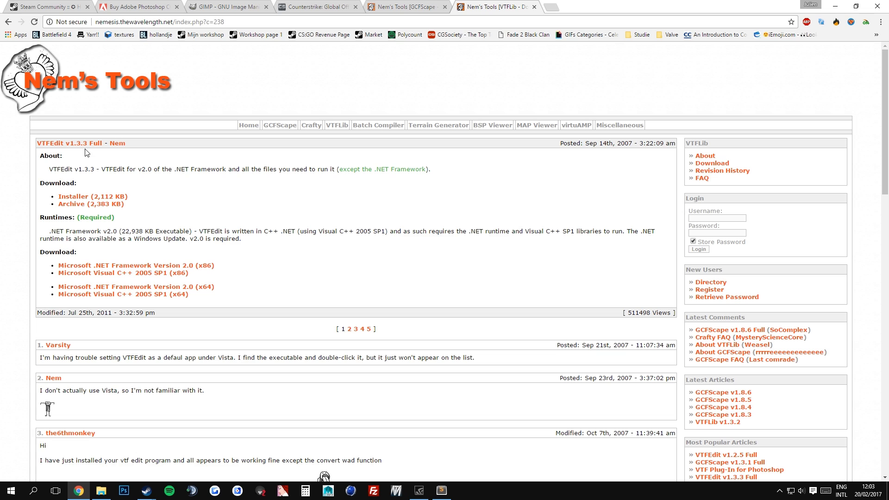
pyautogui.click(101, 494)
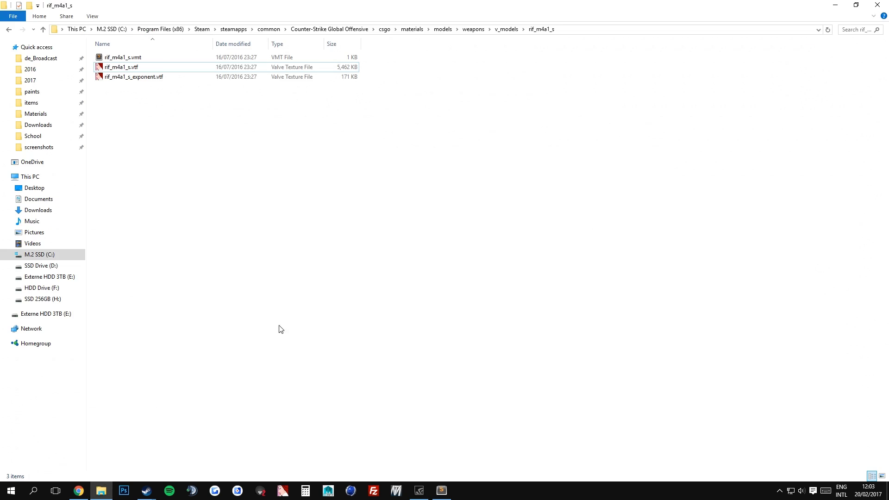
# - Open rif_m4a1_s.vtf in VTFEdit and look over the texture
pyautogui.click(193, 72)
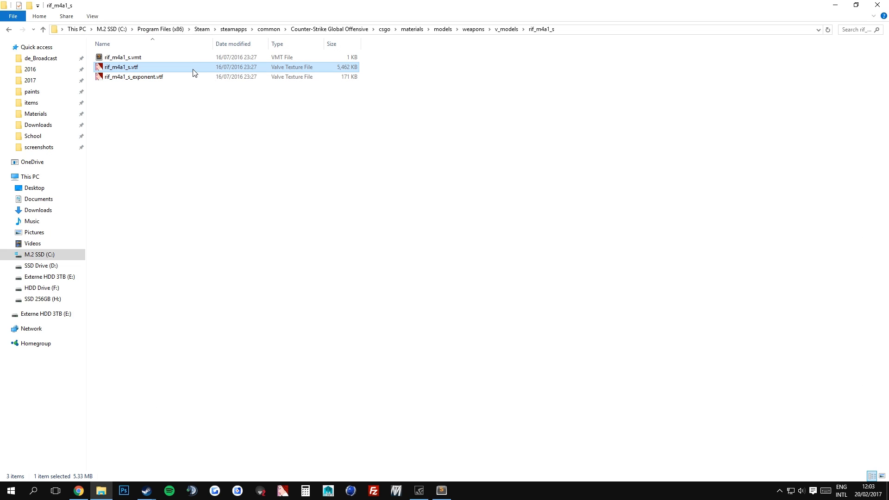
pyautogui.doubleClick(193, 73)
pyautogui.scroll(-5, 294, 241)
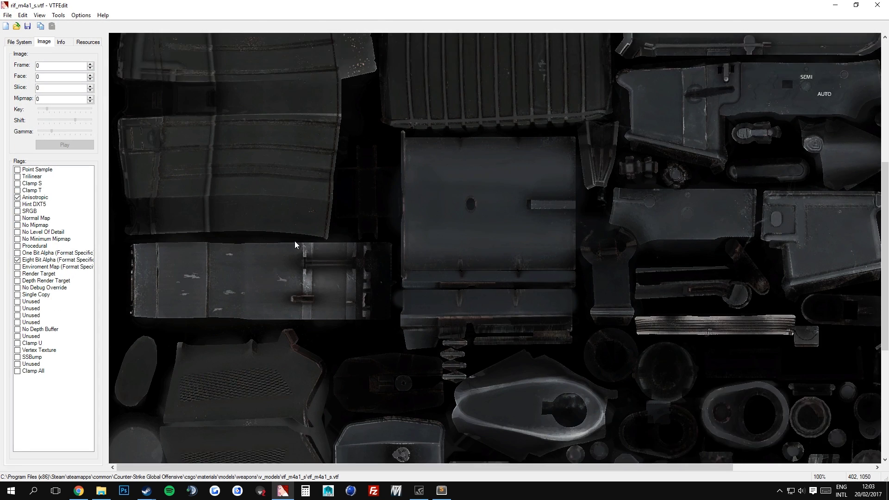
pyautogui.scroll(5, 407, 338)
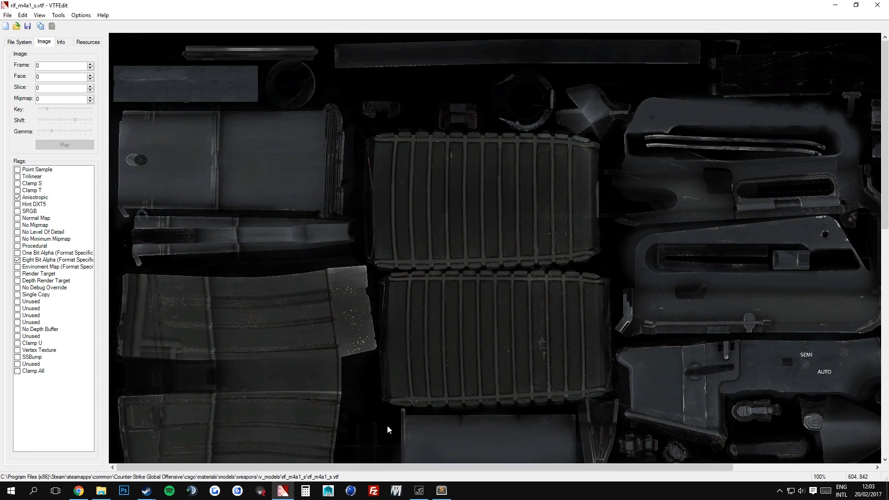
pyautogui.hscroll(5, 378, 467)
pyautogui.scroll(-5, 568, 315)
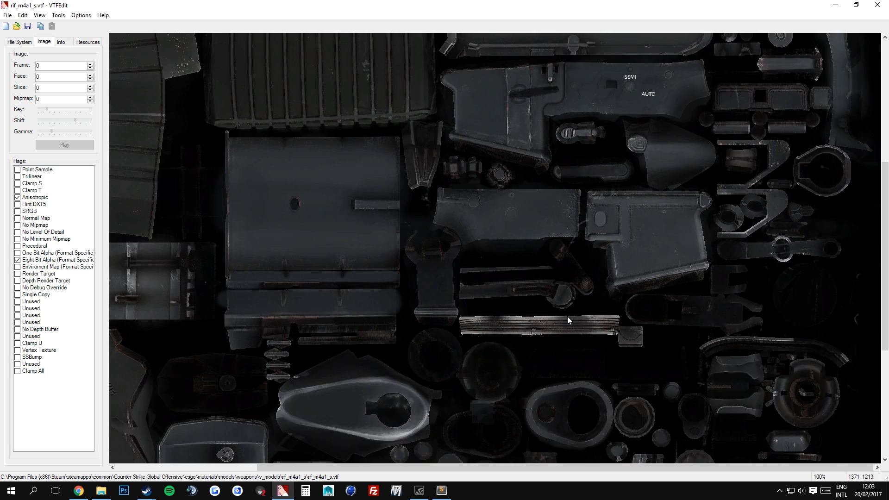
pyautogui.scroll(-3, 571, 315)
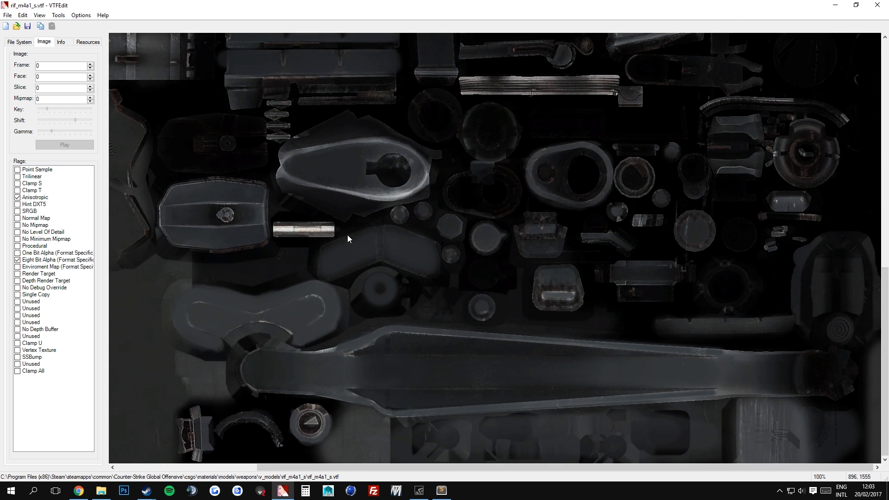
pyautogui.scroll(10, 347, 235)
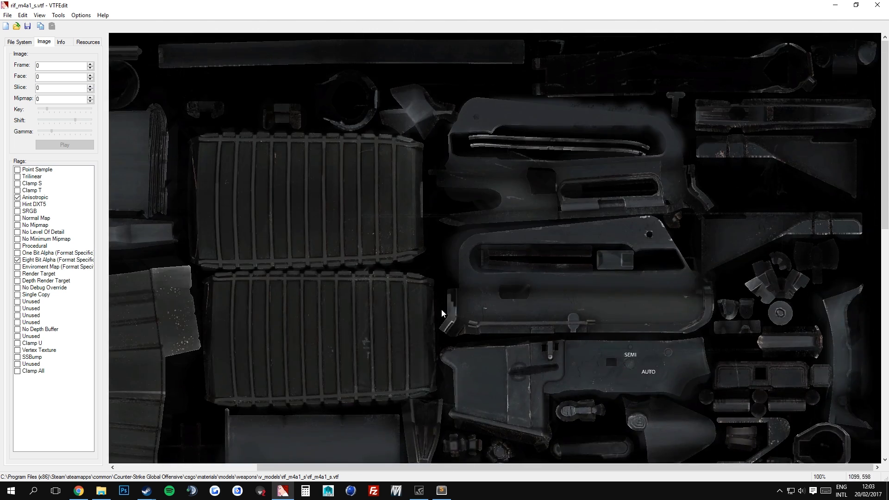
# - Export the texture as rif_m4a1_s.tga into v_models\rif_m4a1_s, then close VTFEdit
pyautogui.click(8, 15)
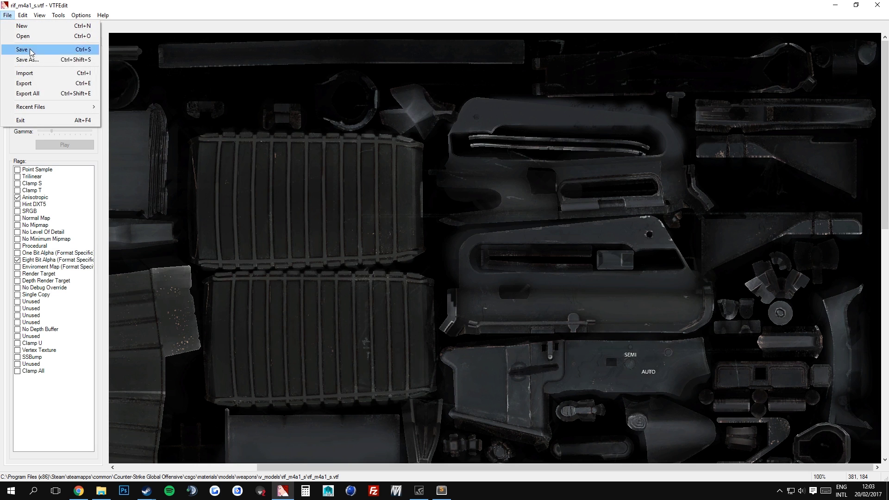
pyautogui.click(28, 83)
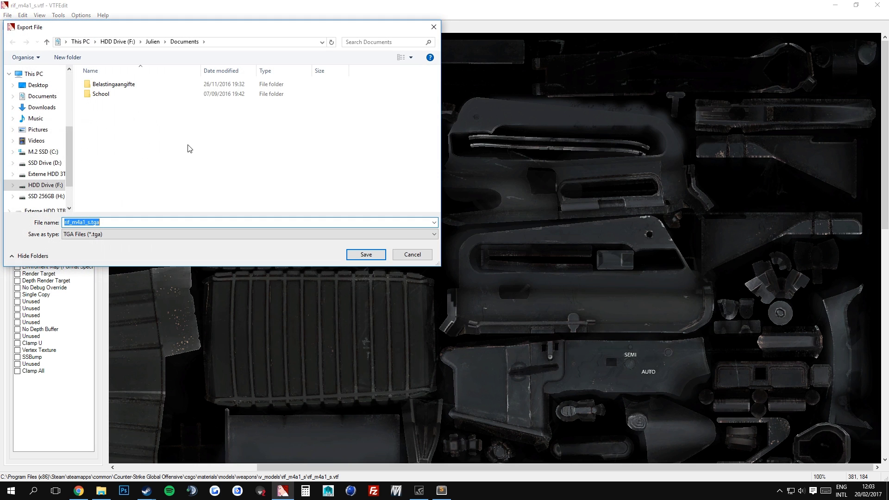
pyautogui.scroll(4, 41, 139)
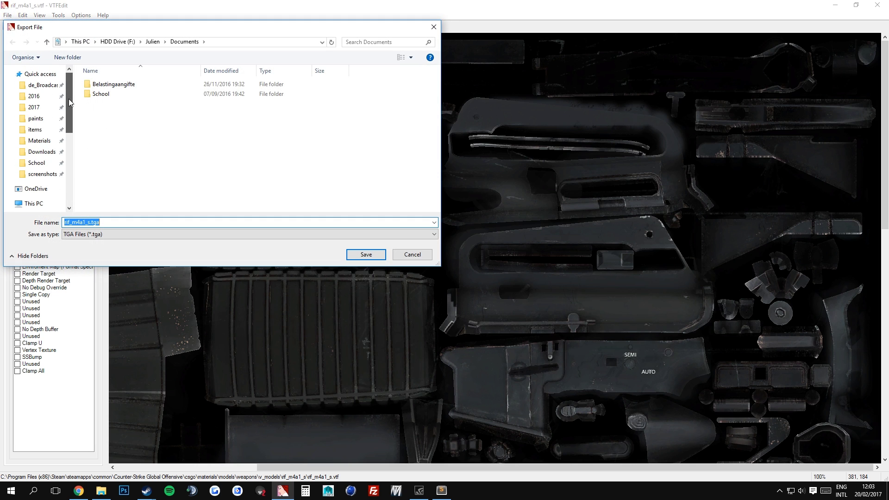
pyautogui.click(35, 119)
pyautogui.click(166, 42)
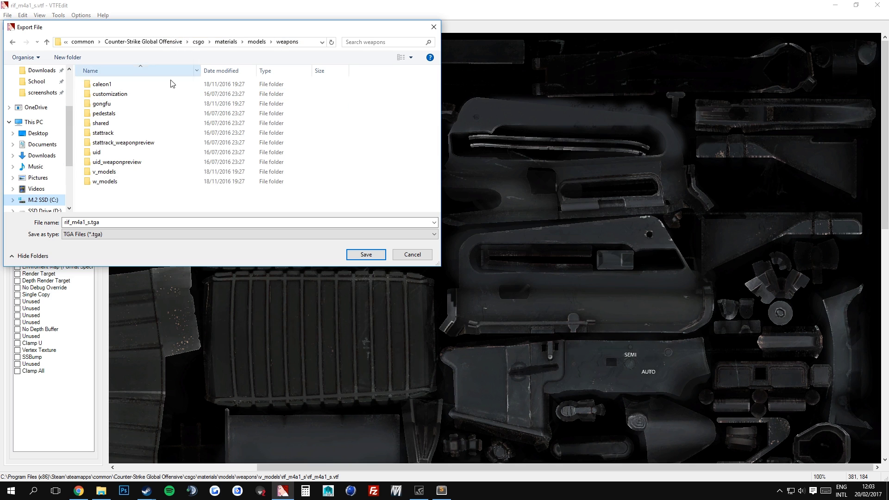
pyautogui.click(126, 175)
pyautogui.doubleClick(126, 175)
pyautogui.scroll(-10, 123, 180)
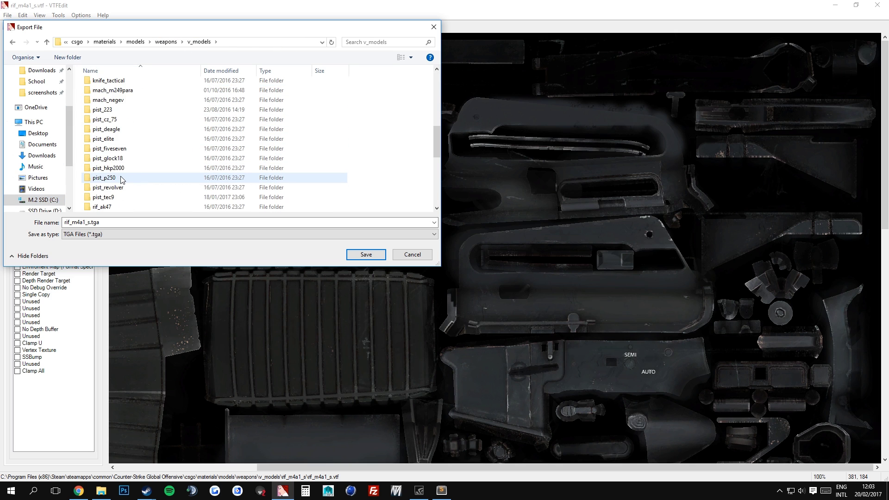
pyautogui.doubleClick(117, 168)
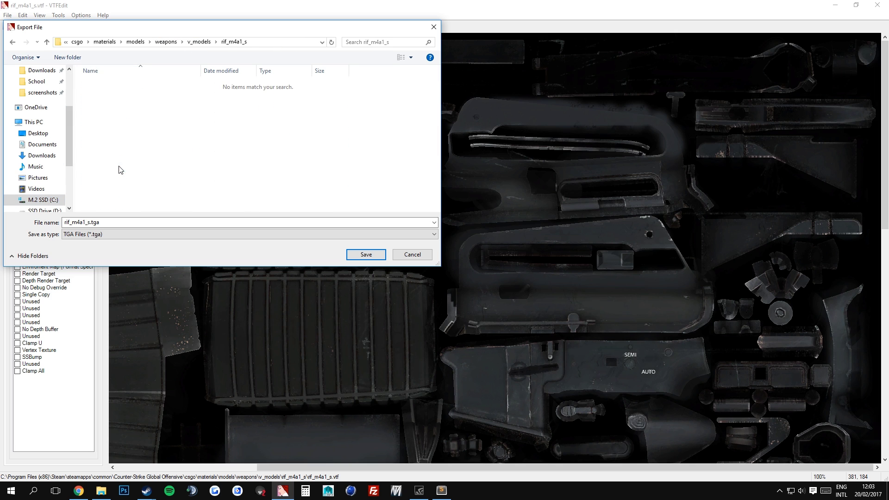
pyautogui.click(364, 254)
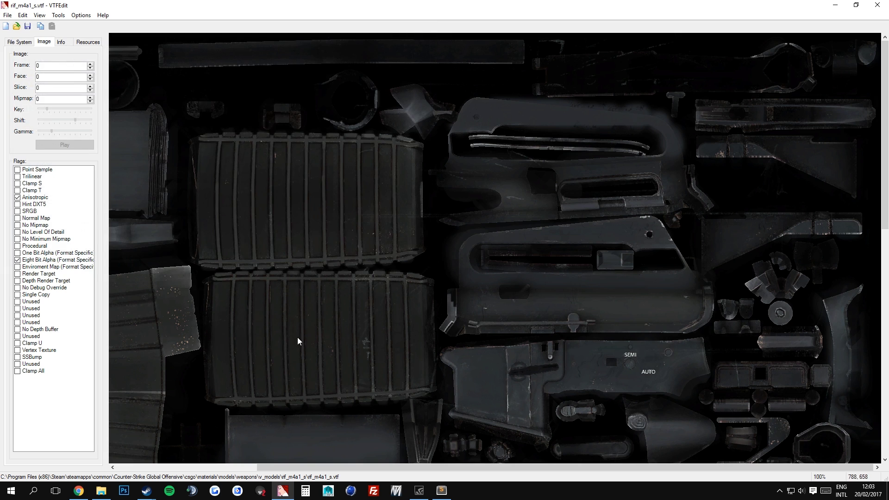
pyautogui.click(877, 5)
pyautogui.click(170, 112)
pyautogui.click(134, 58)
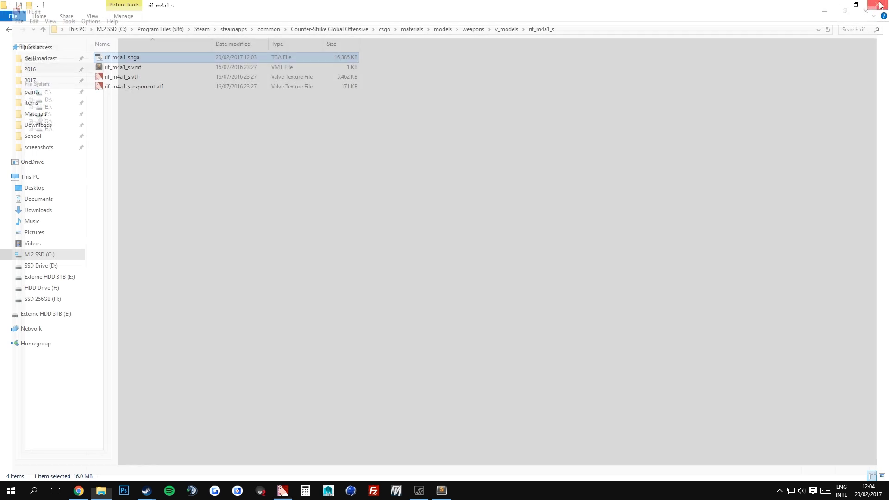
# - Open rif_m4a1_s.tga in Photoshop and unlock the Background into Layer 0
pyautogui.doubleClick(166, 59)
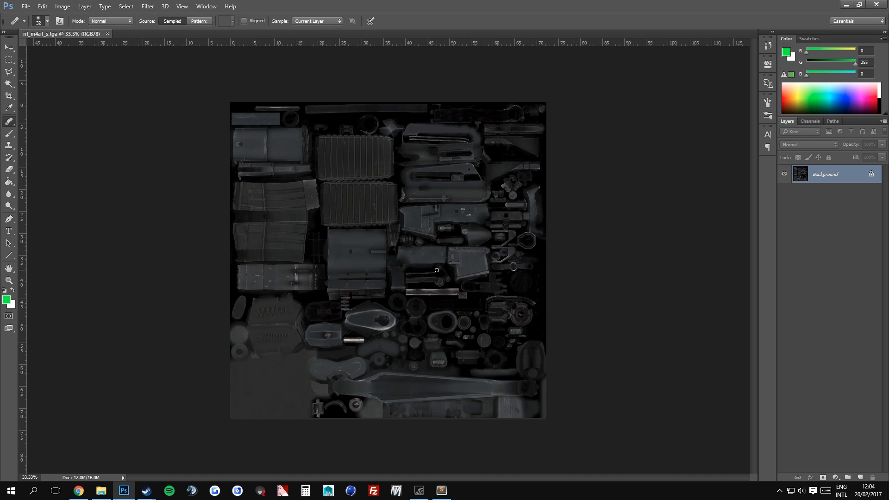
pyautogui.click(871, 174)
pyautogui.doubleClick(827, 178)
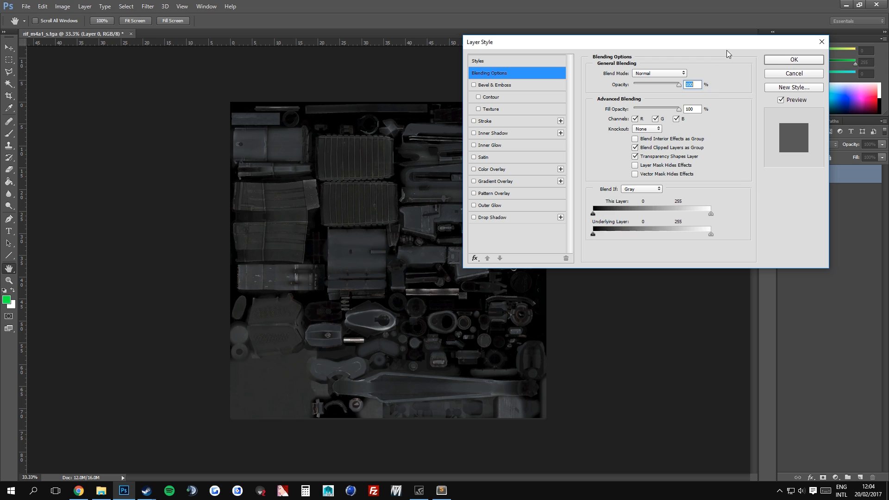
pyautogui.click(794, 72)
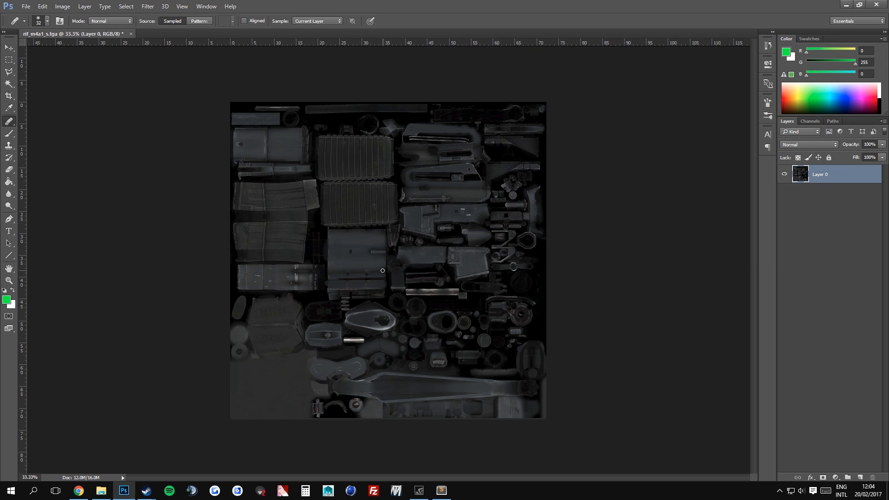
# - Zoom the texture to 50% to inspect it, then zoom back out to the whole texture
pyautogui.hotkey('ctrl', '+')
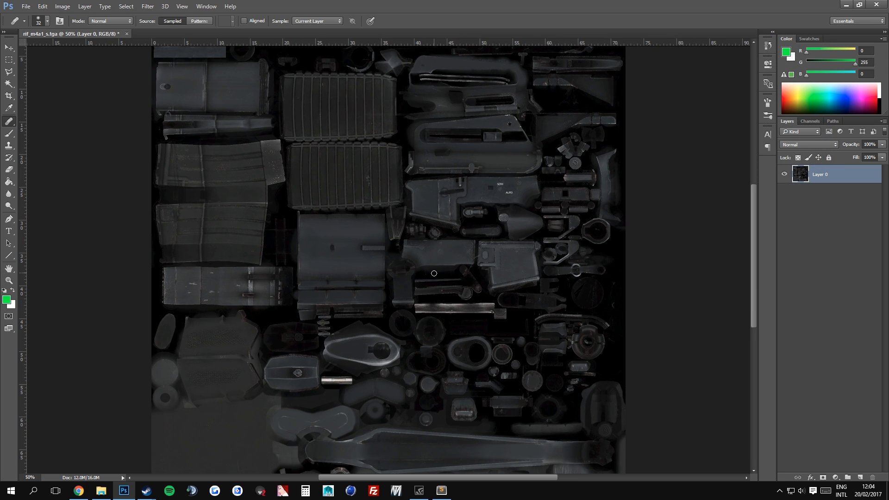
pyautogui.scroll(2, 434, 276)
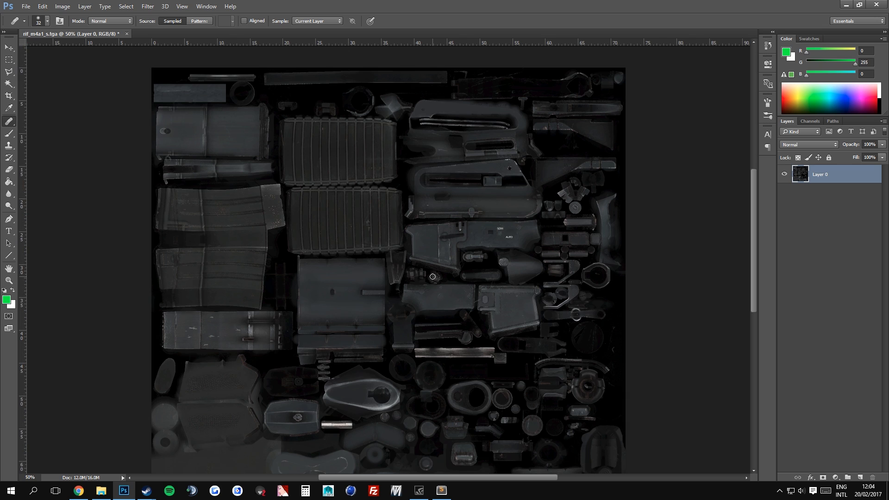
pyautogui.scroll(-1, 432, 276)
pyautogui.scroll(-1, 432, 276)
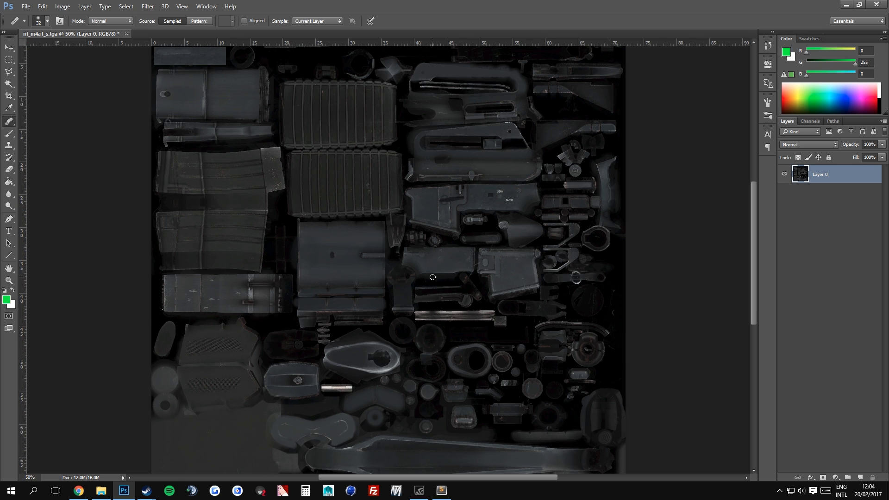
pyautogui.scroll(2, 432, 276)
pyautogui.scroll(-4, 433, 277)
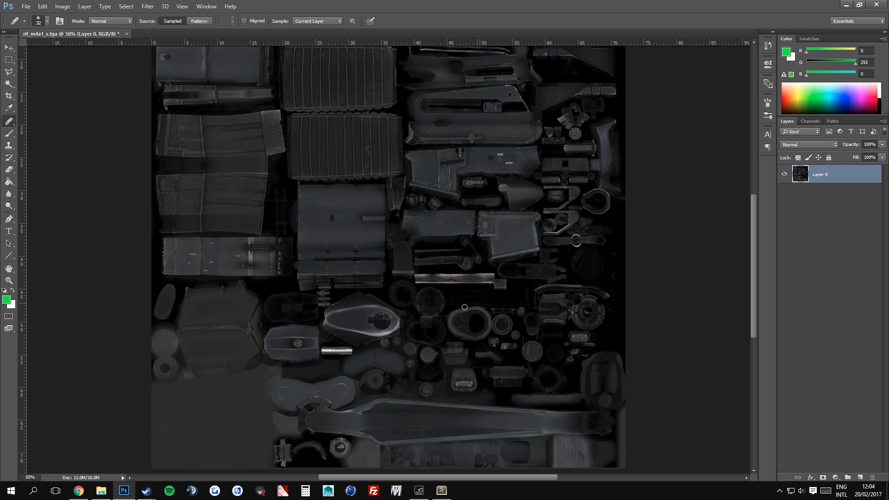
pyautogui.scroll(3, 184, 421)
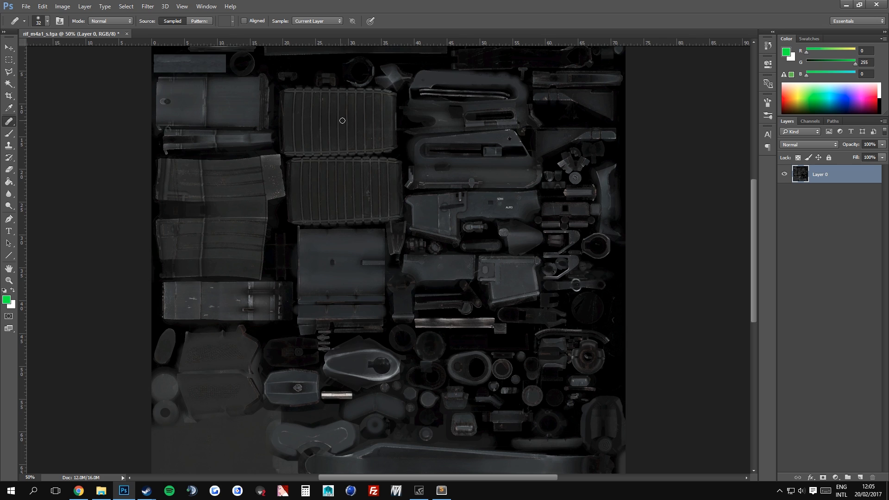
pyautogui.scroll(-3, 344, 120)
pyautogui.scroll(4, 403, 245)
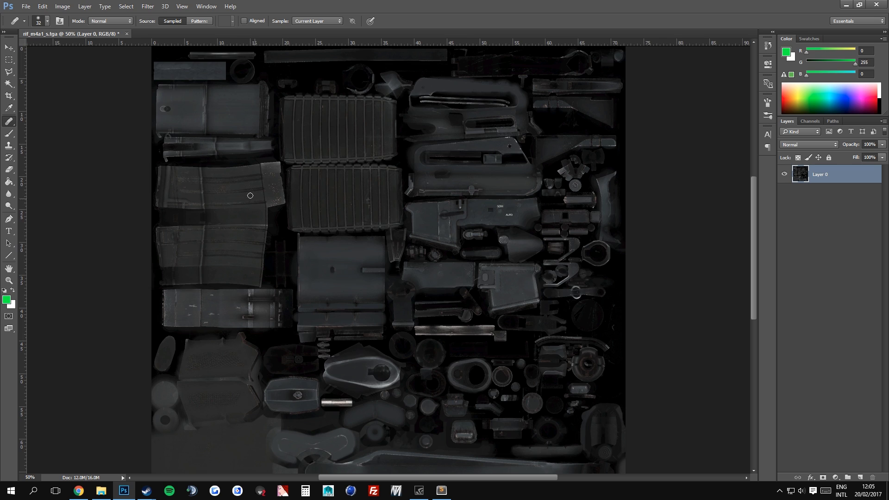
pyautogui.scroll(-4, 234, 241)
pyautogui.scroll(3, 229, 278)
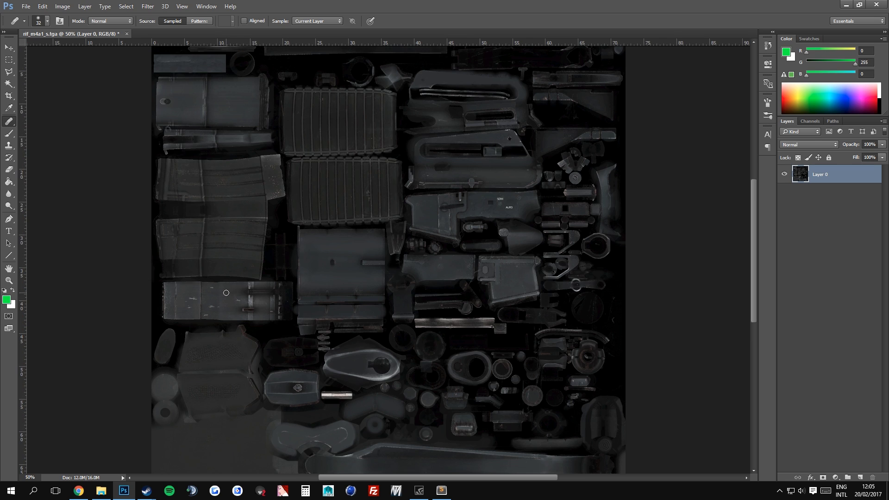
pyautogui.scroll(1, 226, 293)
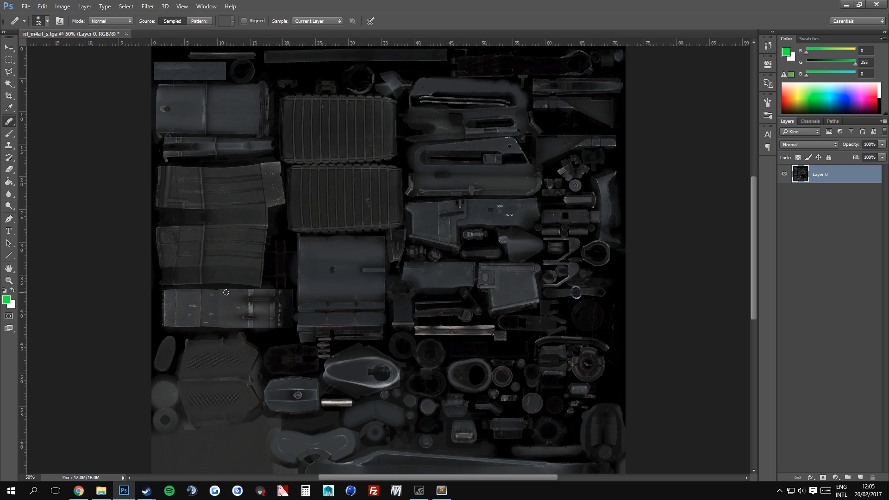
pyautogui.hotkey('ctrl', '-')
# - Browse to 2017\BASE TODO\UVSheets and drag the m4a1-s.tga UV sheet into the Photoshop document
pyautogui.click(100, 490)
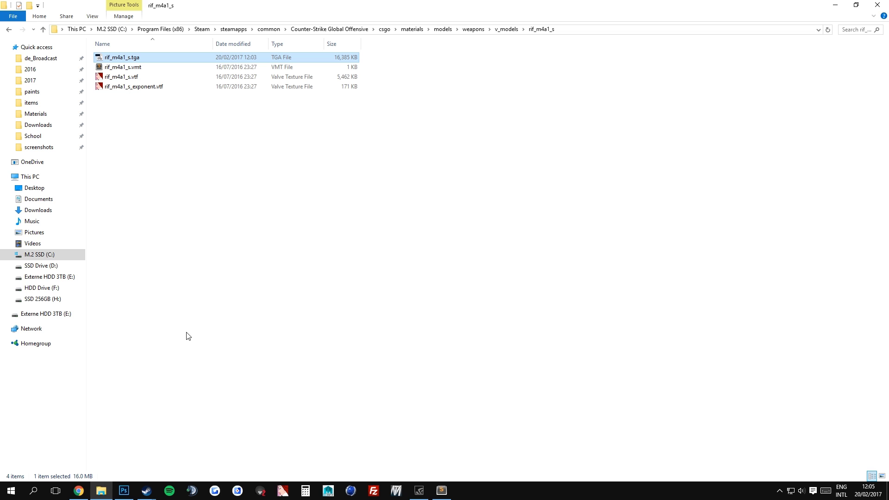
pyautogui.click(46, 76)
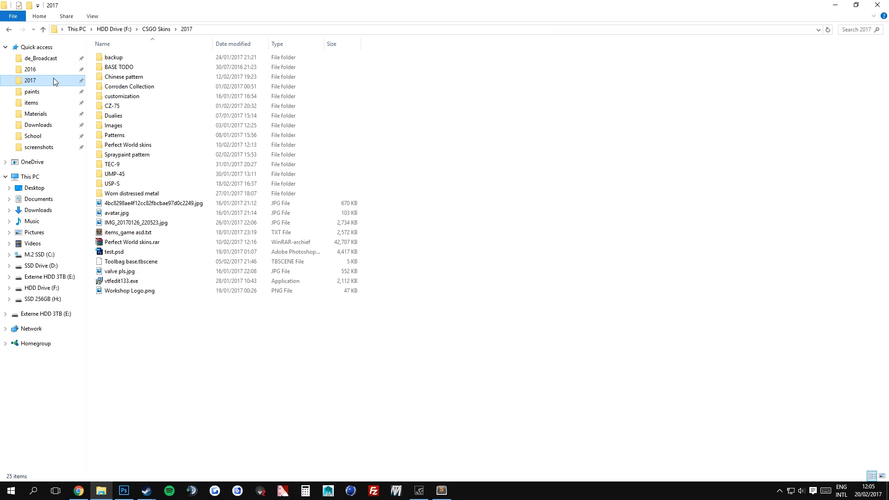
pyautogui.doubleClick(123, 67)
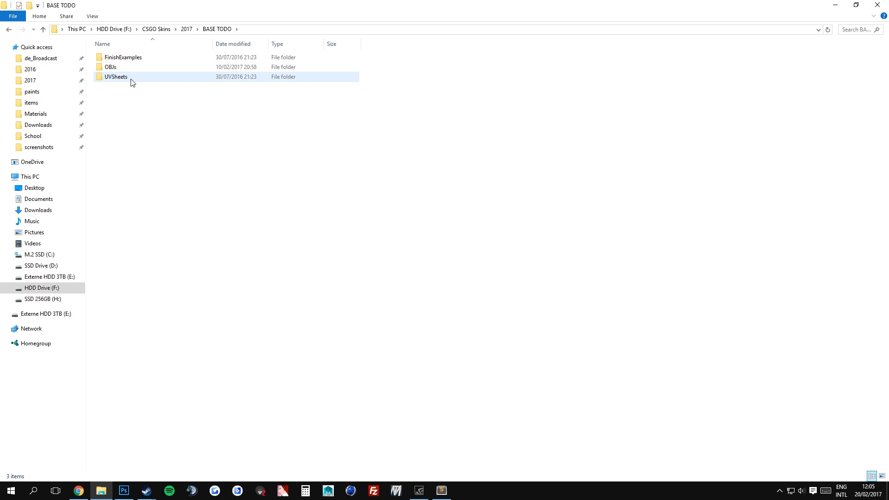
pyautogui.doubleClick(132, 82)
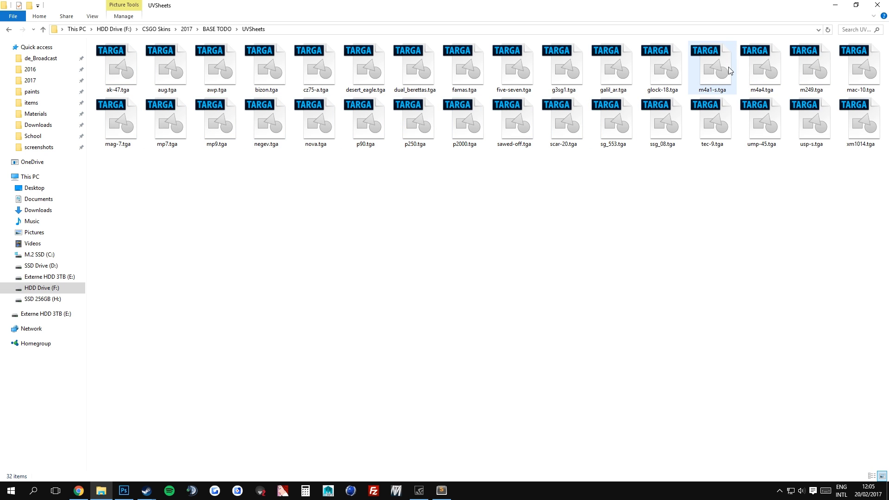
pyautogui.click(708, 70)
pyautogui.moveTo(713, 74); pyautogui.dragTo(382, 238)
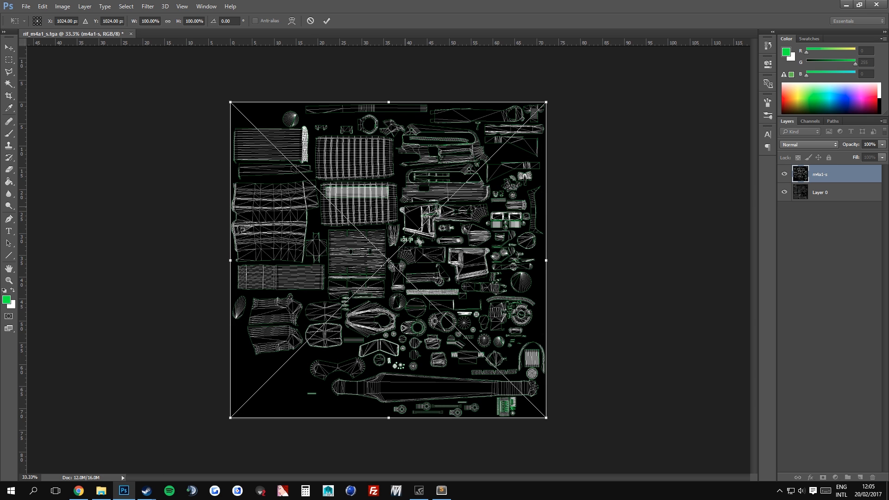
# - Commit the placed m4a1-s layer and set it to Screen blending at 21% opacity
pyautogui.press('Return')
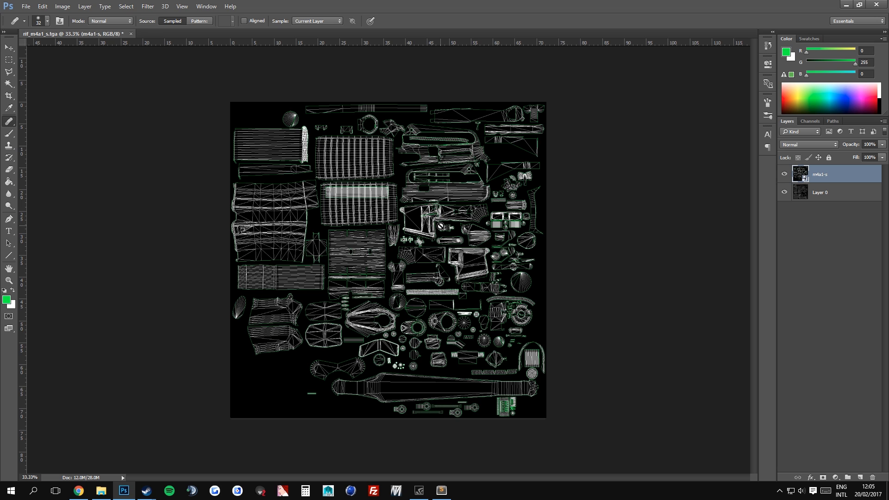
pyautogui.hotkey('ctrl', '+')
pyautogui.scroll(3, 444, 224)
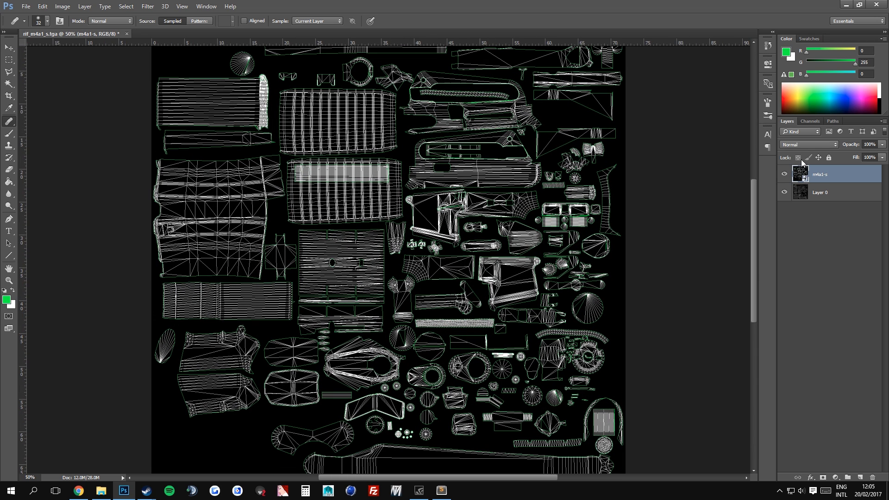
pyautogui.click(813, 146)
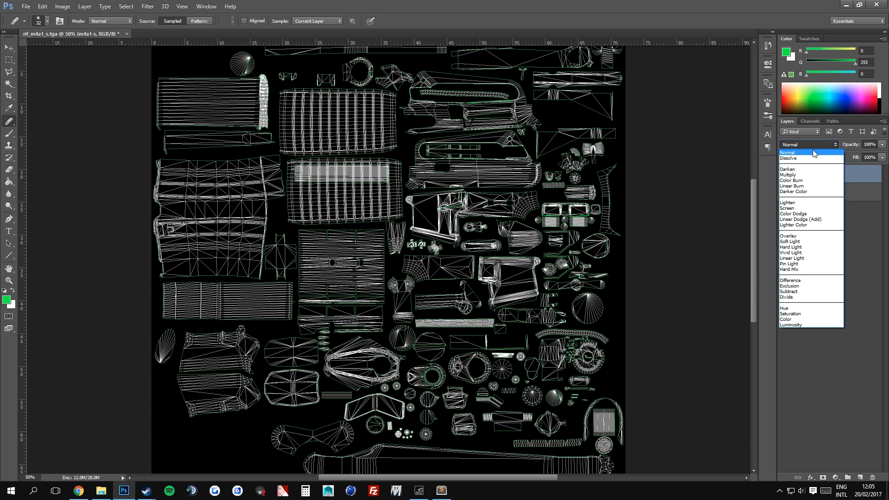
pyautogui.click(798, 207)
pyautogui.moveTo(854, 148); pyautogui.dragTo(817, 148)
# - Zoom in to 200% to inspect the wireframe overlay, then zoom out to the whole sheet
pyautogui.hotkey('ctrl', '+')
pyautogui.hotkey('ctrl', '+')
pyautogui.hotkey('ctrl', '+')
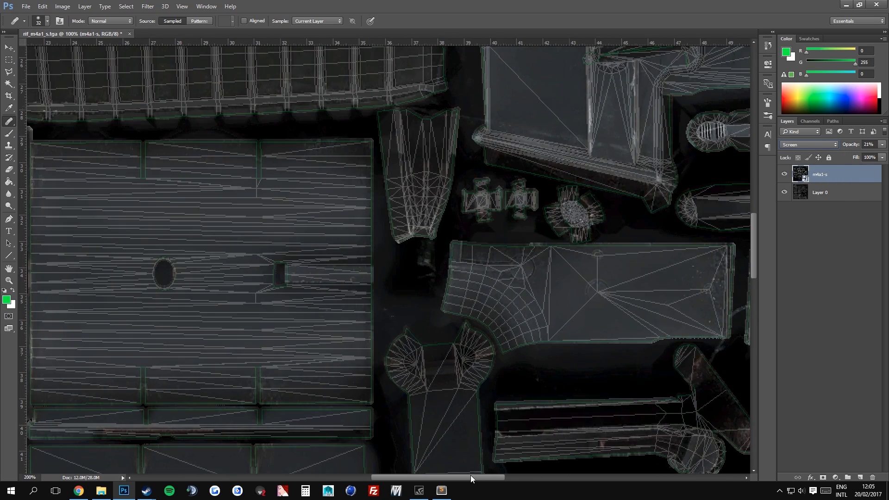
pyautogui.moveTo(470, 475); pyautogui.dragTo(574, 468)
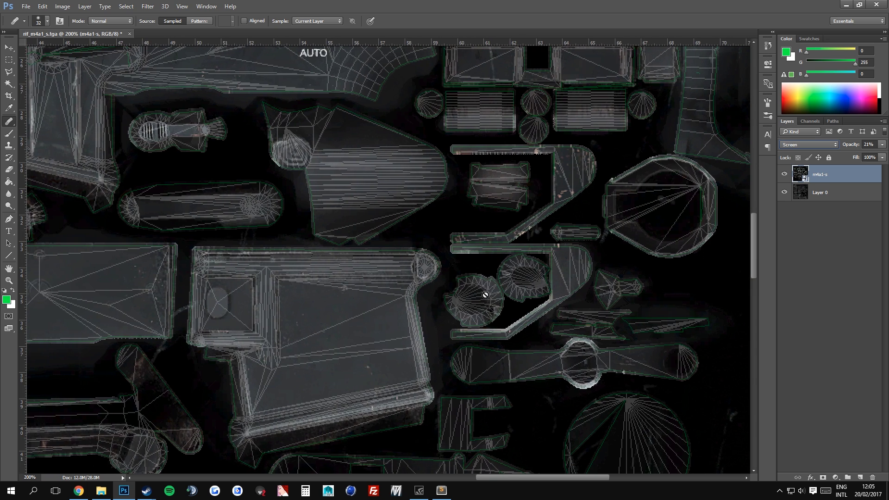
pyautogui.moveTo(751, 251); pyautogui.dragTo(753, 218)
pyautogui.hotkey('ctrl', '-')
pyautogui.hotkey('ctrl', '-')
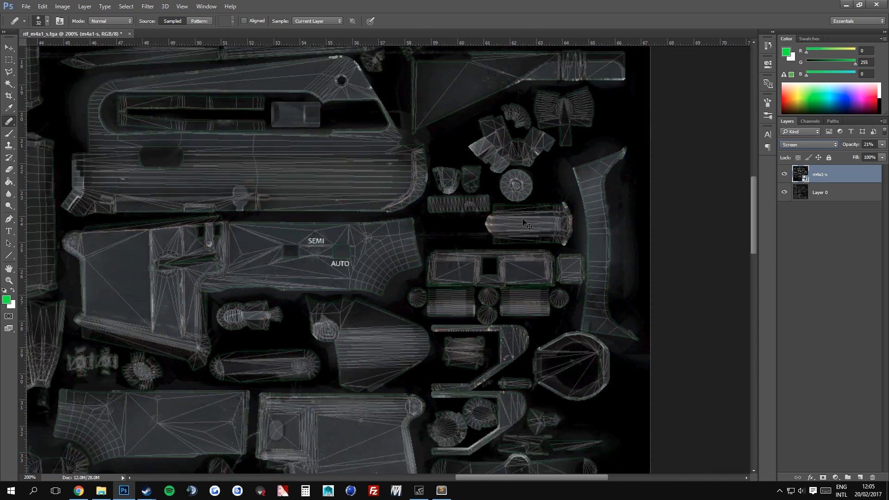
pyautogui.hotkey('ctrl', '-')
pyautogui.hotkey('ctrl', '-')
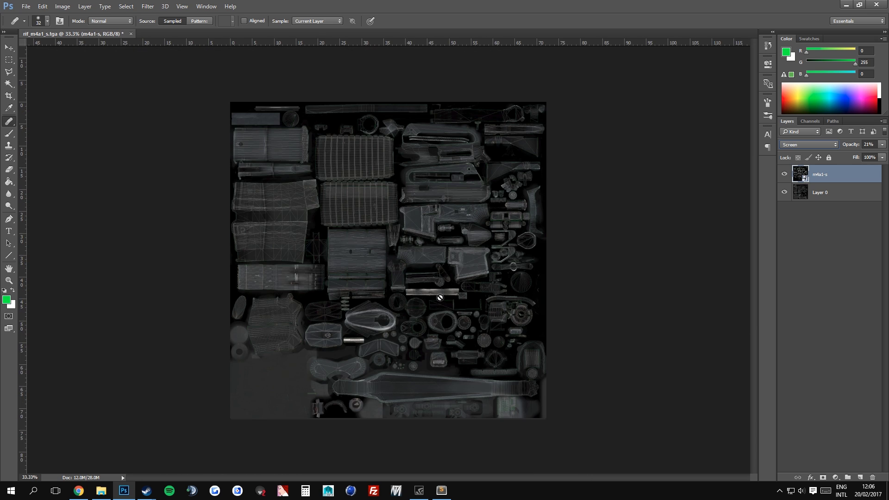
# - Add an empty Layer 1 above Layer 0, test a Brush stroke on it, then undo the stroke
pyautogui.click(816, 194)
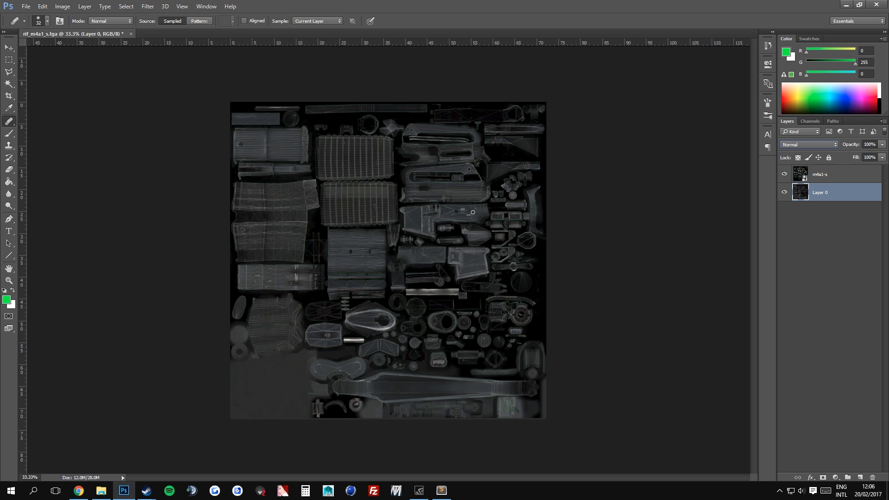
pyautogui.click(477, 212)
pyautogui.click(455, 191)
pyautogui.click(861, 478)
pyautogui.click(472, 217)
pyautogui.click(450, 185)
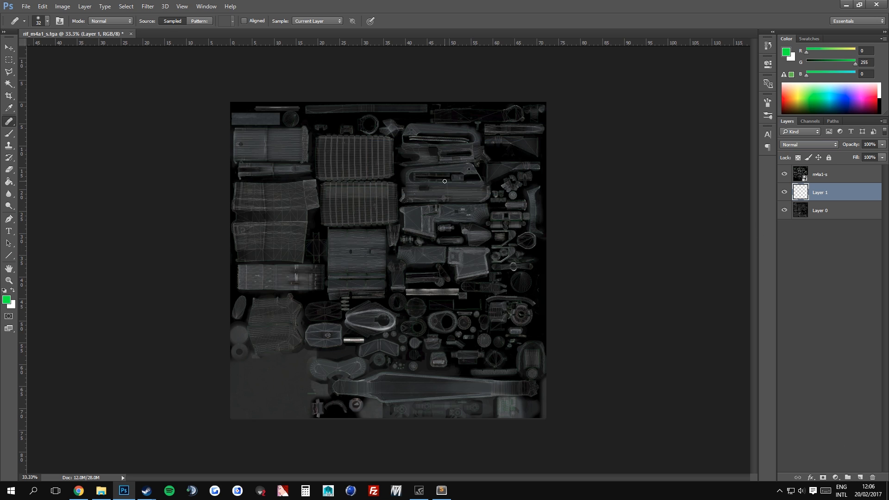
pyautogui.press('b')
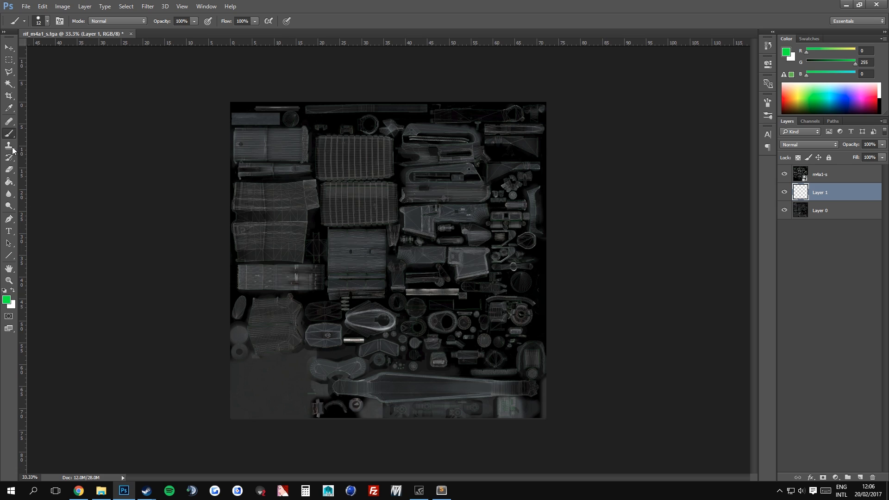
pyautogui.moveTo(479, 213)
pyautogui.mouseDown()
pyautogui.moveTo(430, 213)
pyautogui.moveTo(410, 226)
pyautogui.moveTo(422, 214)
pyautogui.moveTo(479, 215)
pyautogui.mouseUp()
pyautogui.hotkey('ctrl', 'z')
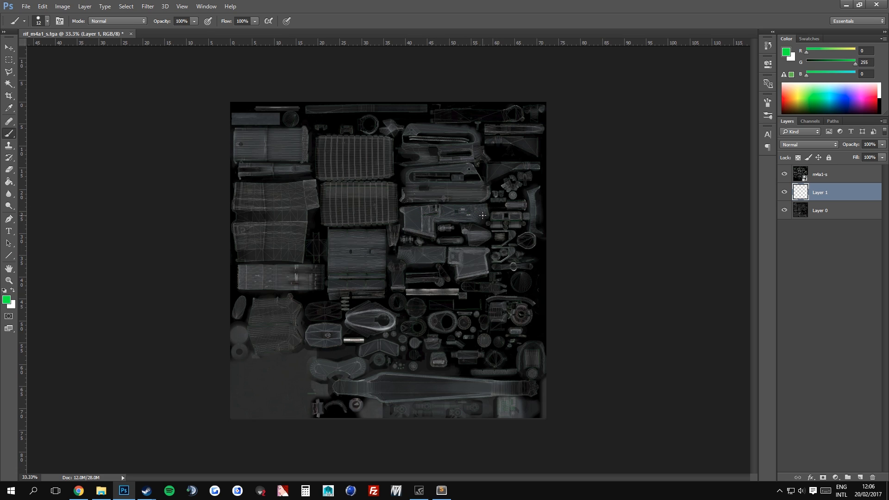